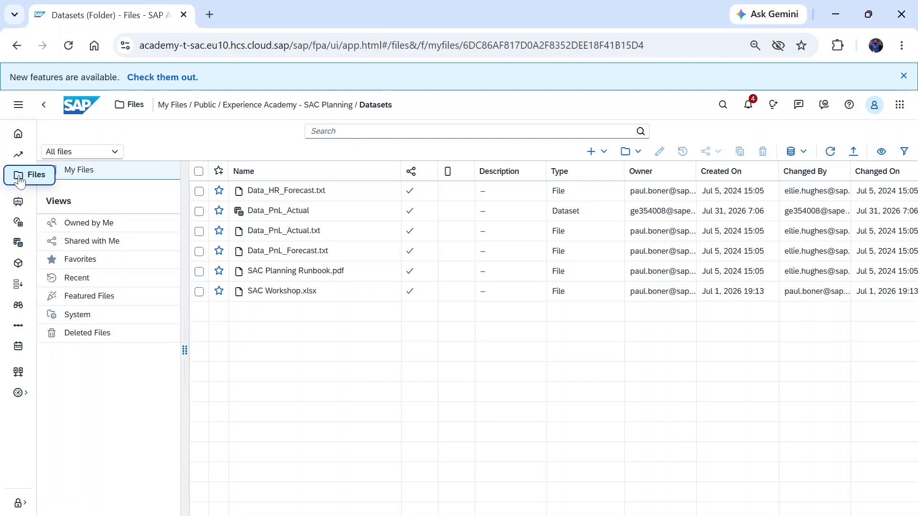
Step: Search the Public folder for "curr" and open the Currency Conversions folder
click(205, 107)
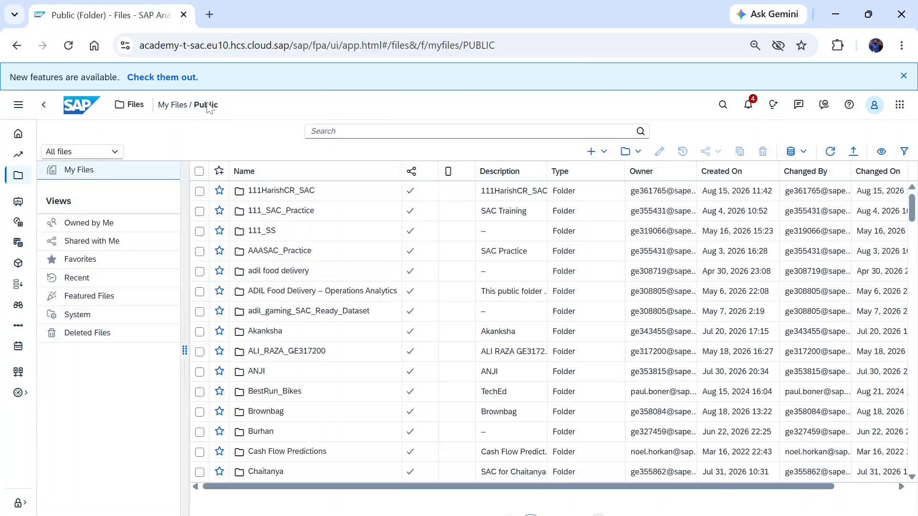
click(371, 132)
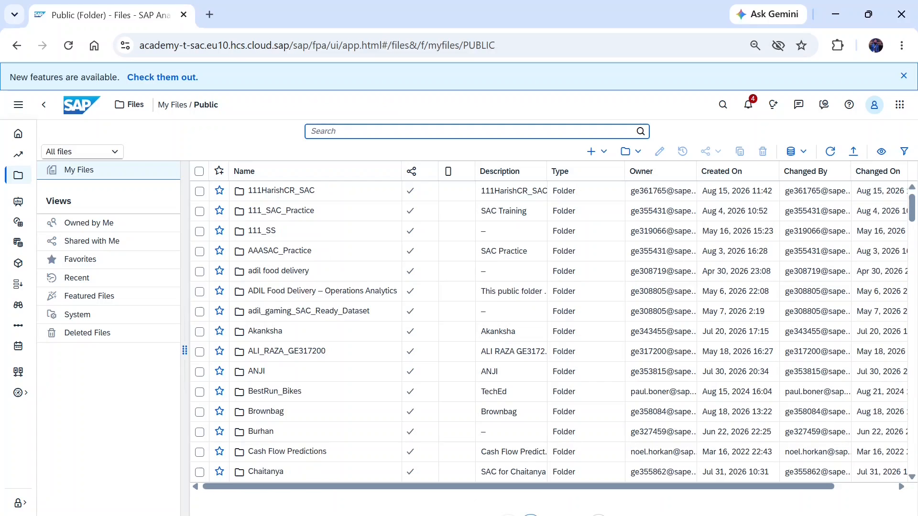
text(curr)
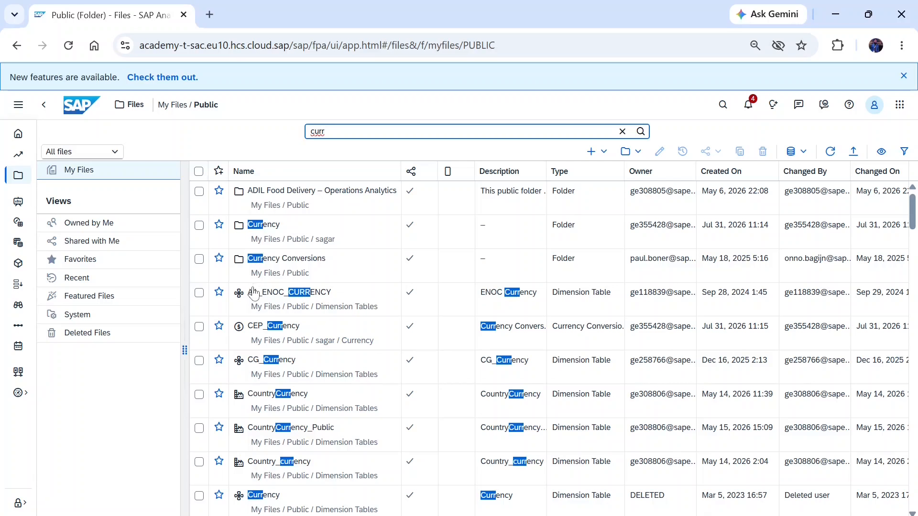
click(263, 266)
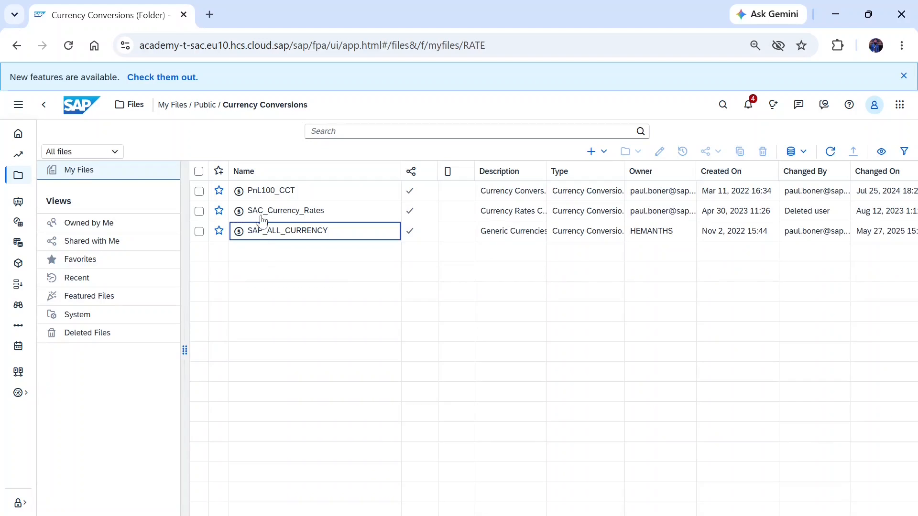
Step: Open the PnL100_CCT currency conversion table, examine its exchange rates and rate types, and close it
click(252, 193)
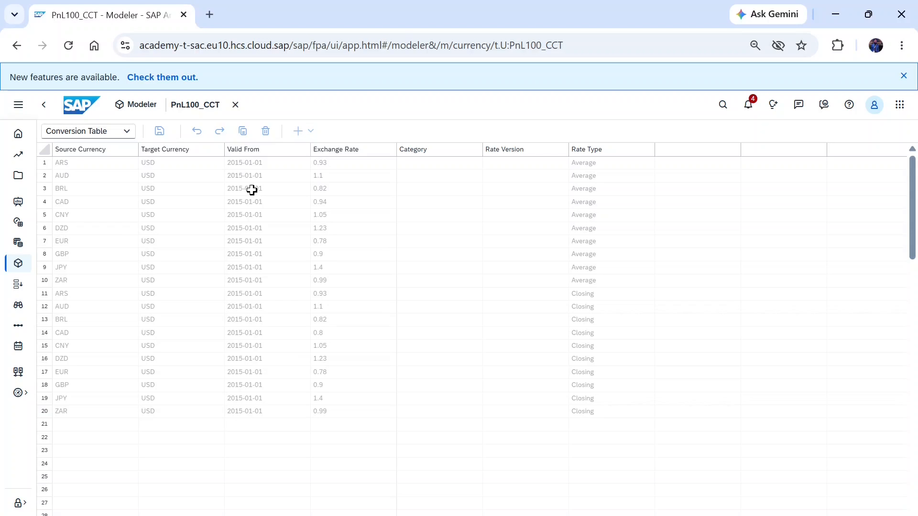
click(183, 192)
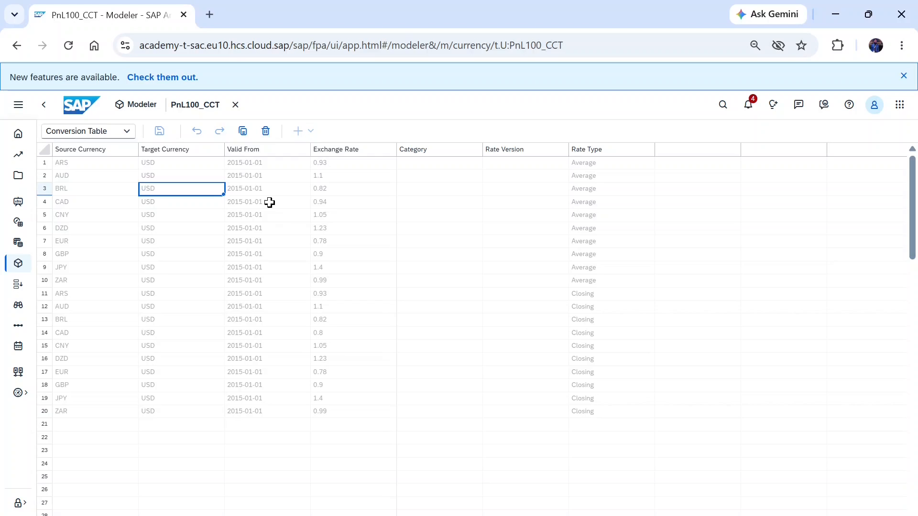
click(236, 105)
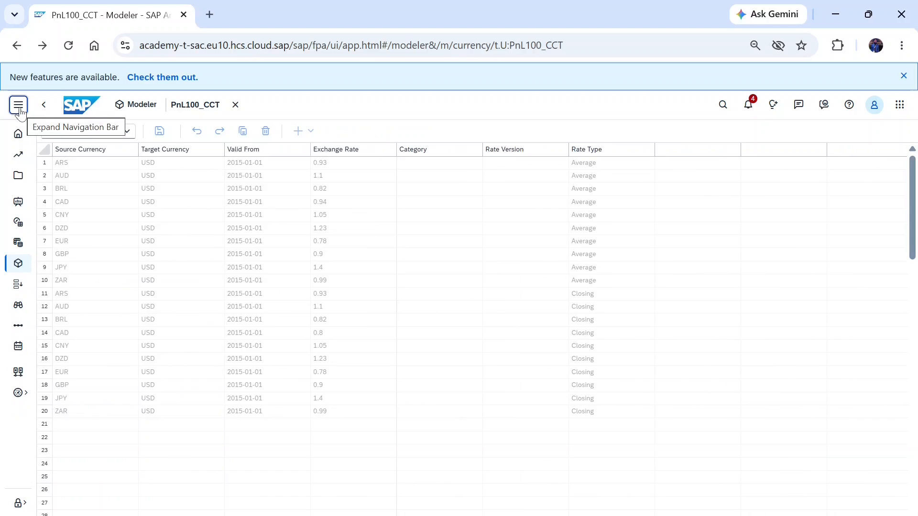
Step: Create a new model in the Modeler, starting with an empty model
click(19, 107)
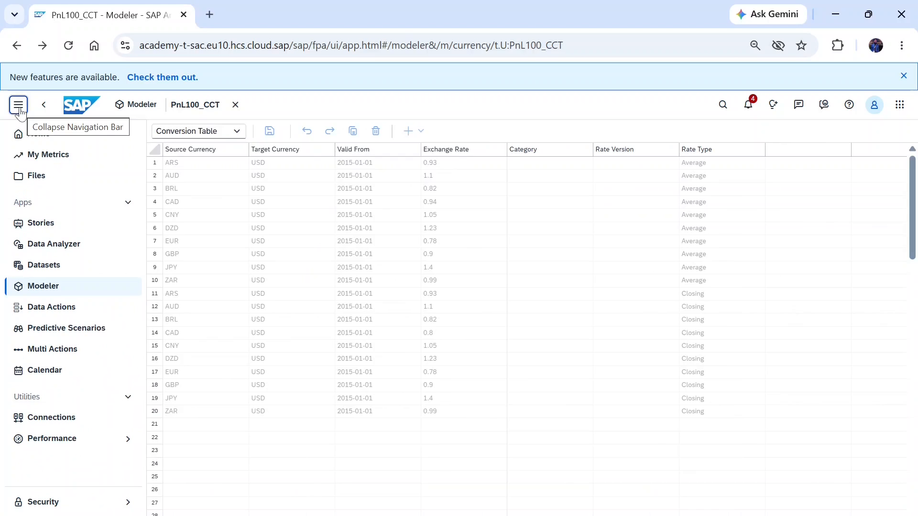
click(40, 288)
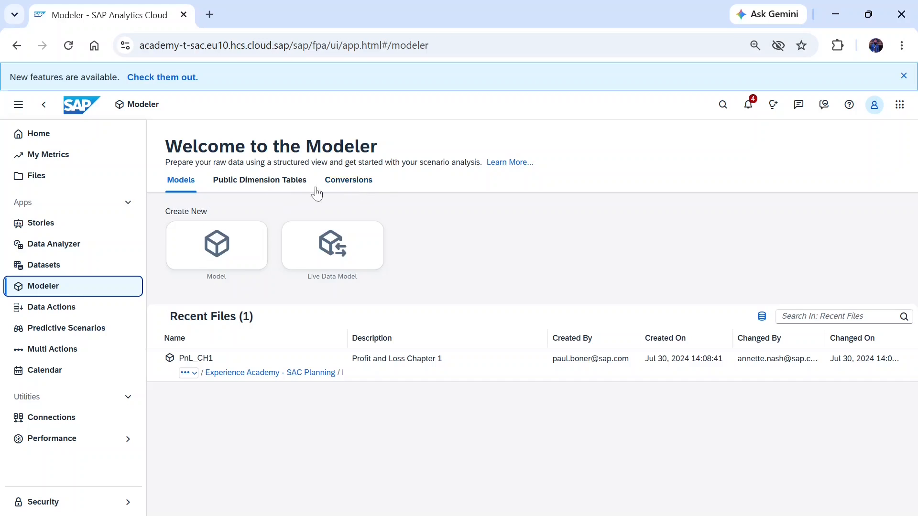
click(220, 252)
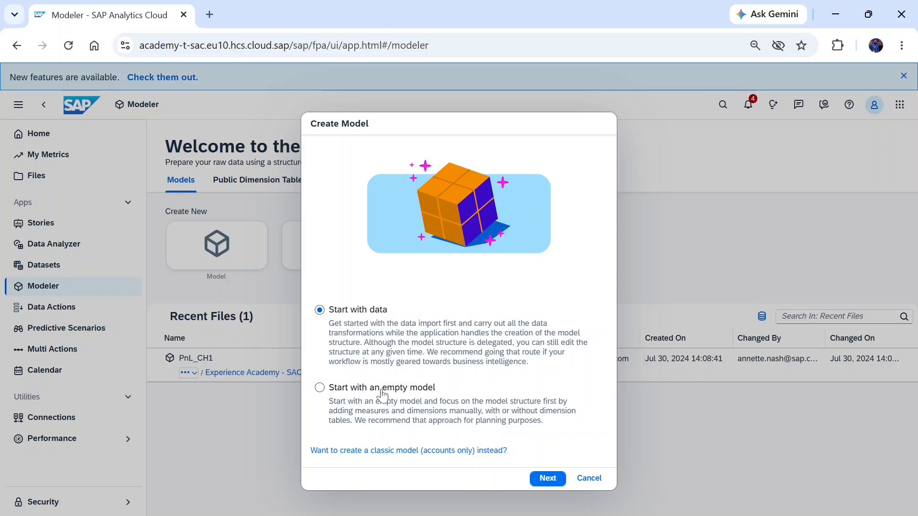
click(356, 388)
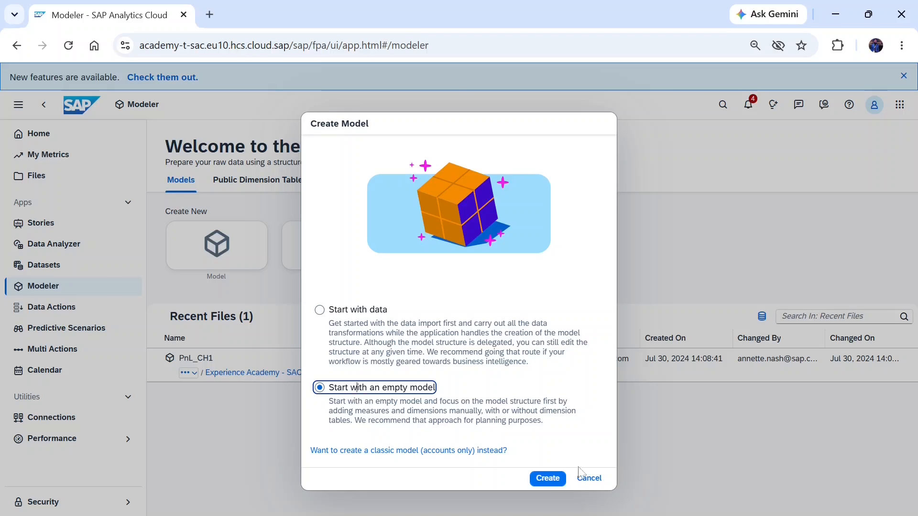
click(548, 479)
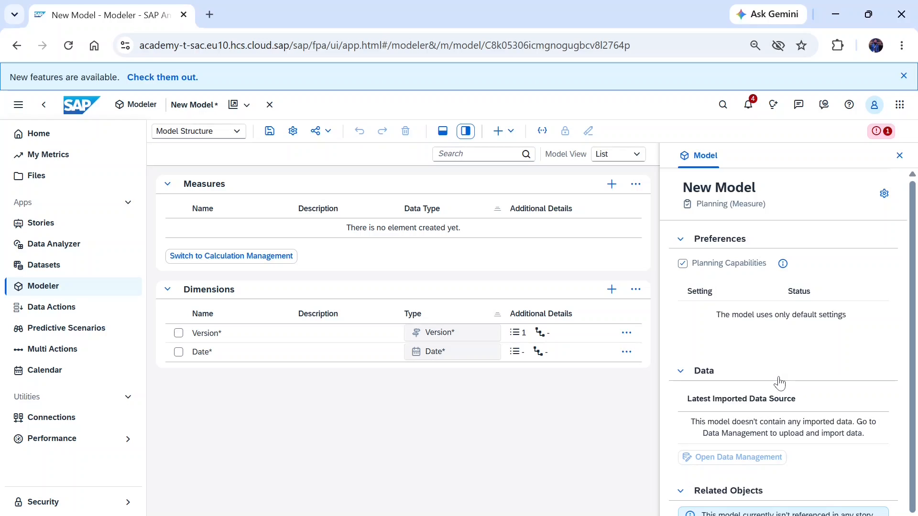
Step: Name the new model "PNL Main Model GCC" in its general settings
click(881, 195)
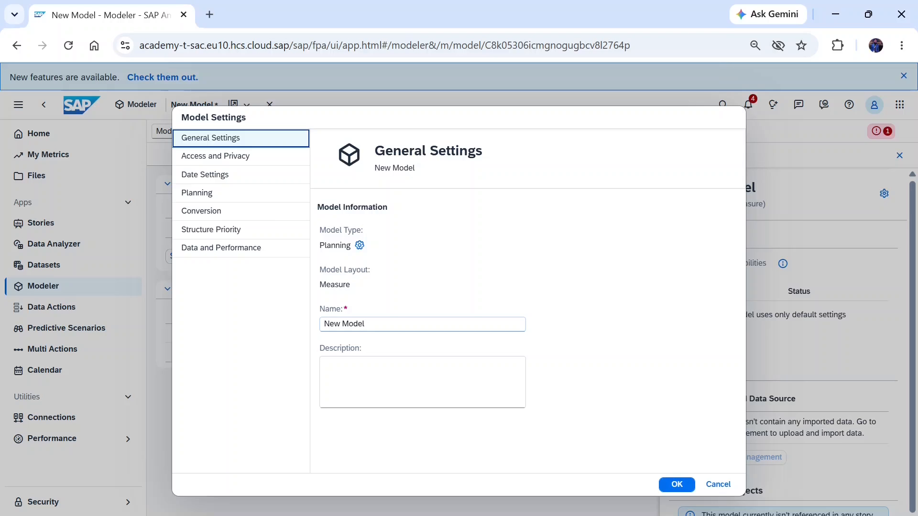
key(Tab)
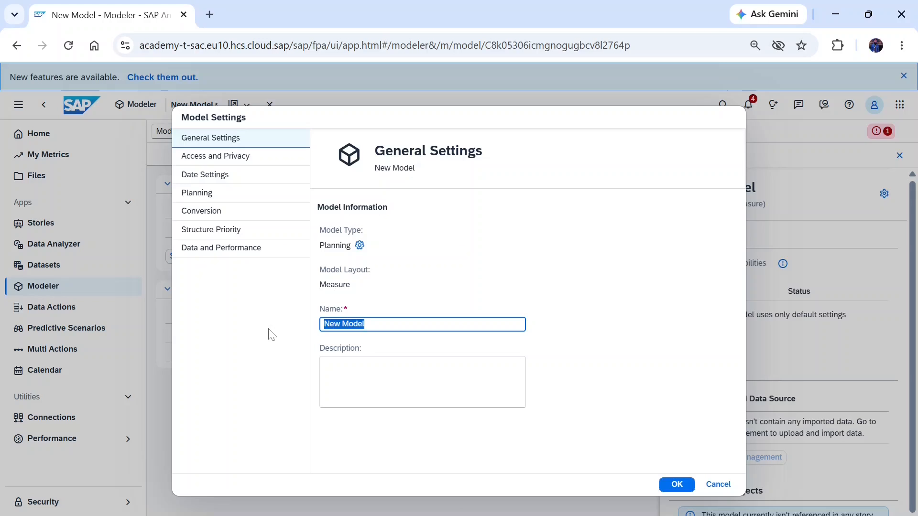
text(P)
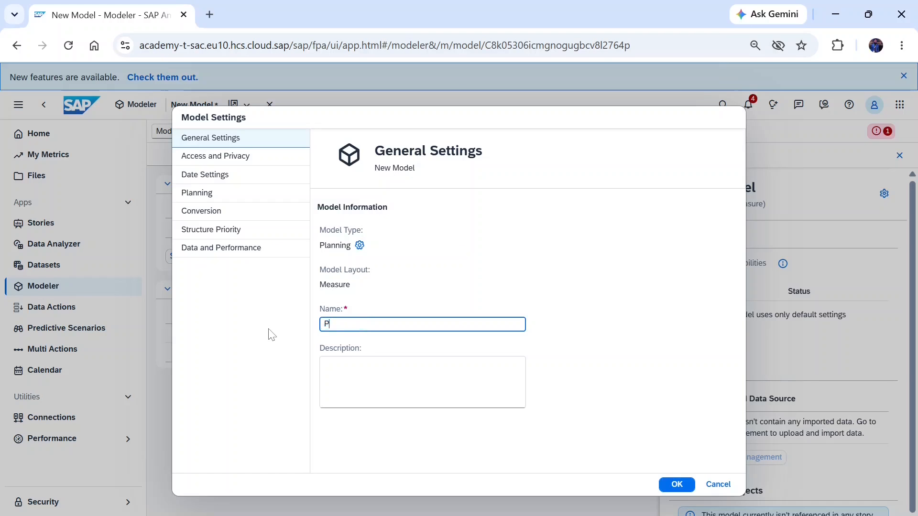
text(NL)
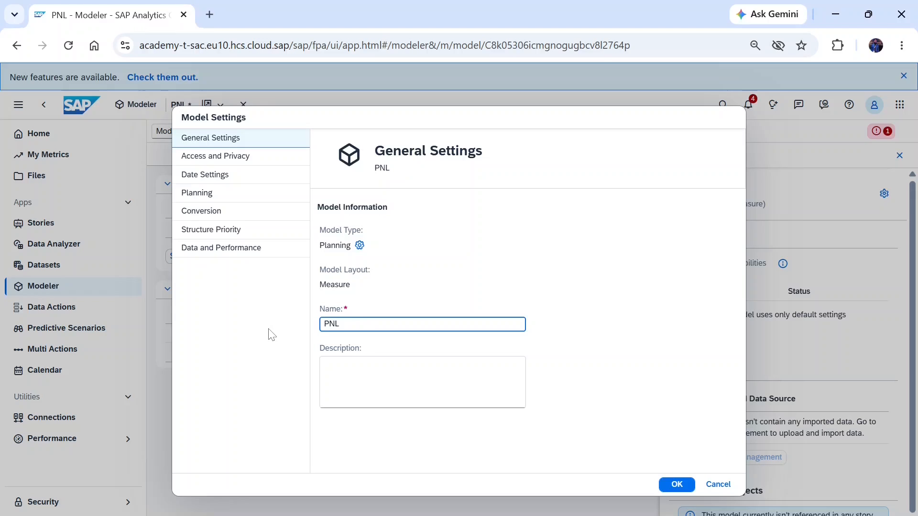
text( MAin)
key(BackSpace)
key(BackSpace)
key(BackSpace)
key(BackSpace)
text(ain Model)
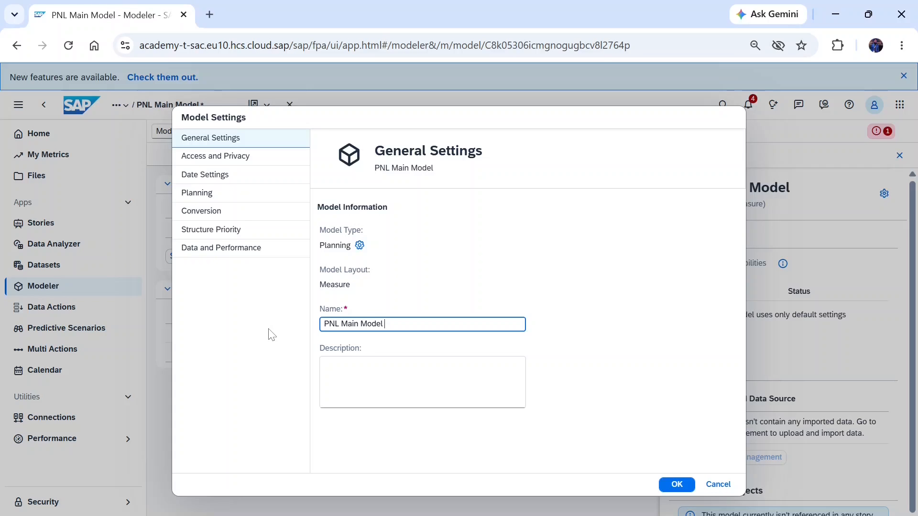
text( GCC)
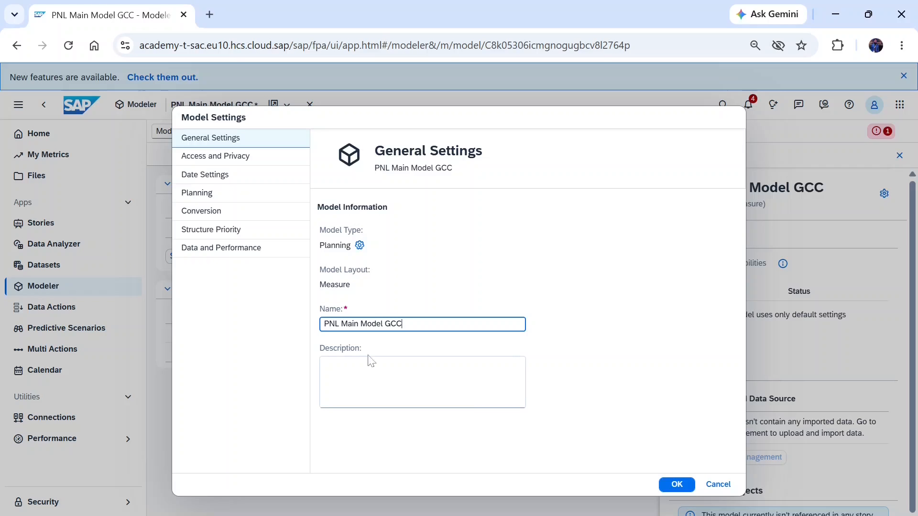
Step: Enter "PNL Mail Model GCC" as the model's description
click(371, 361)
text(P)
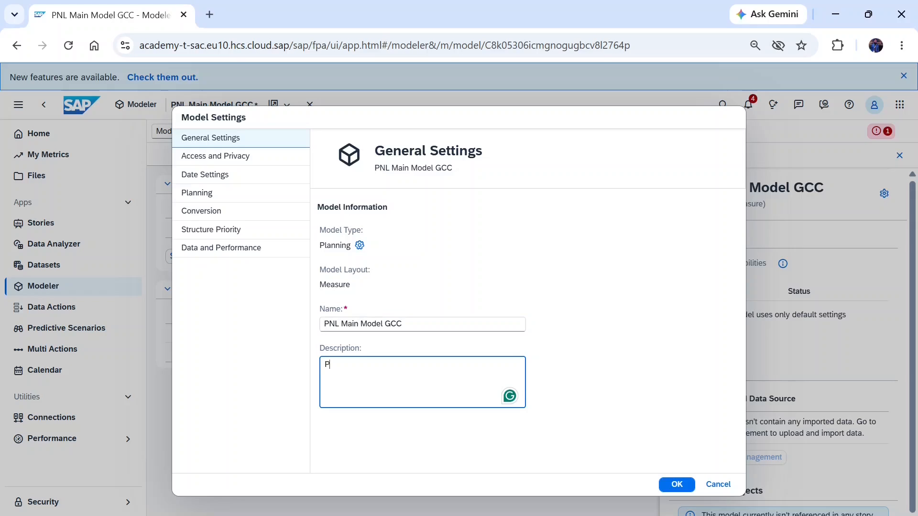
text(NL )
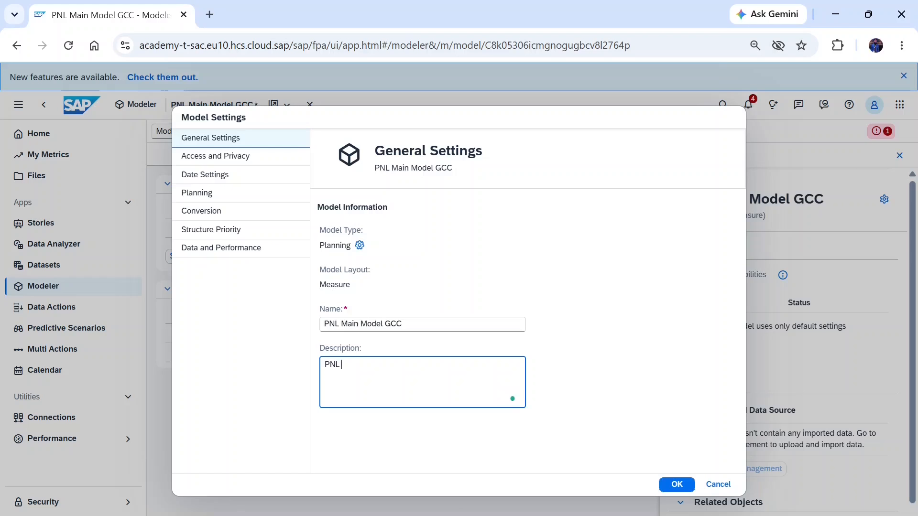
text(Mail )
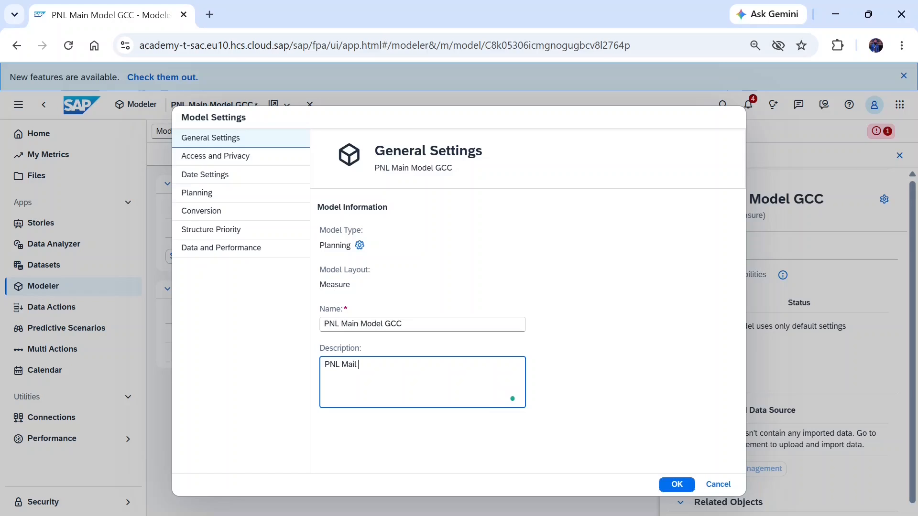
text(Model GCC)
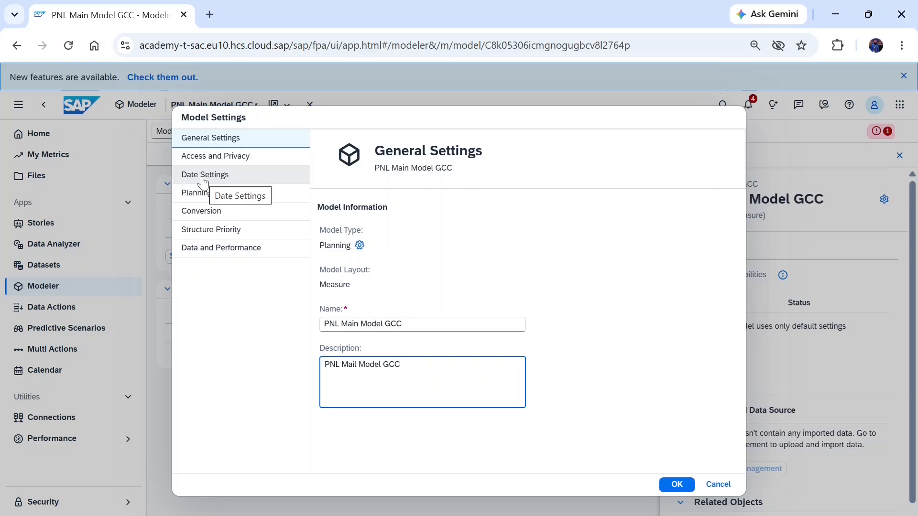
Step: Enable Data Audit in the model's access and privacy settings
click(224, 161)
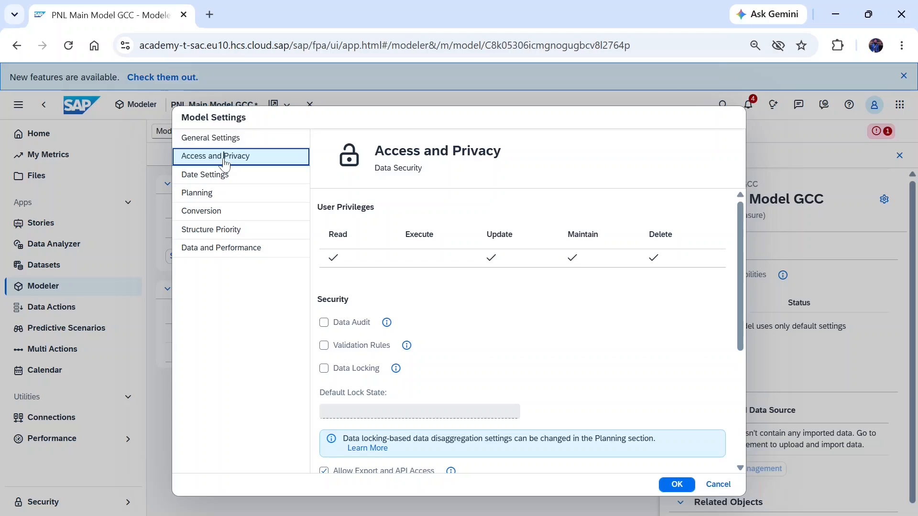
click(325, 323)
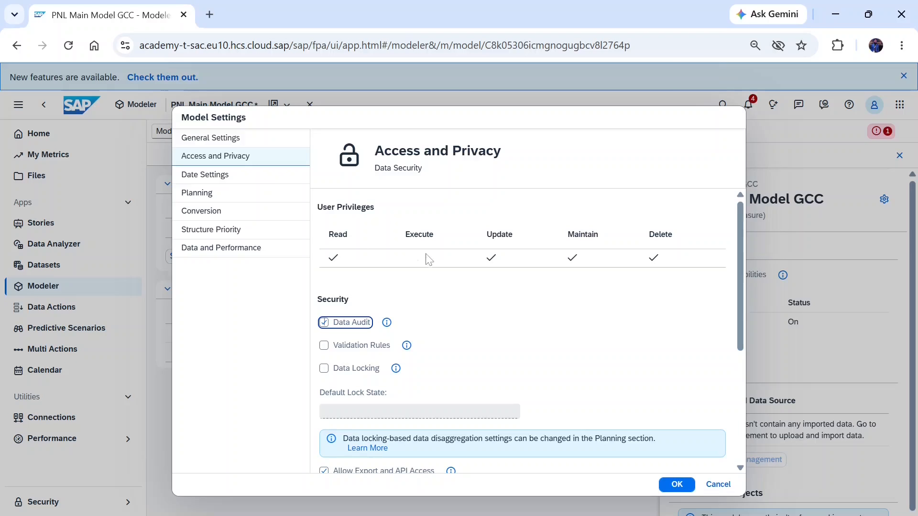
click(666, 251)
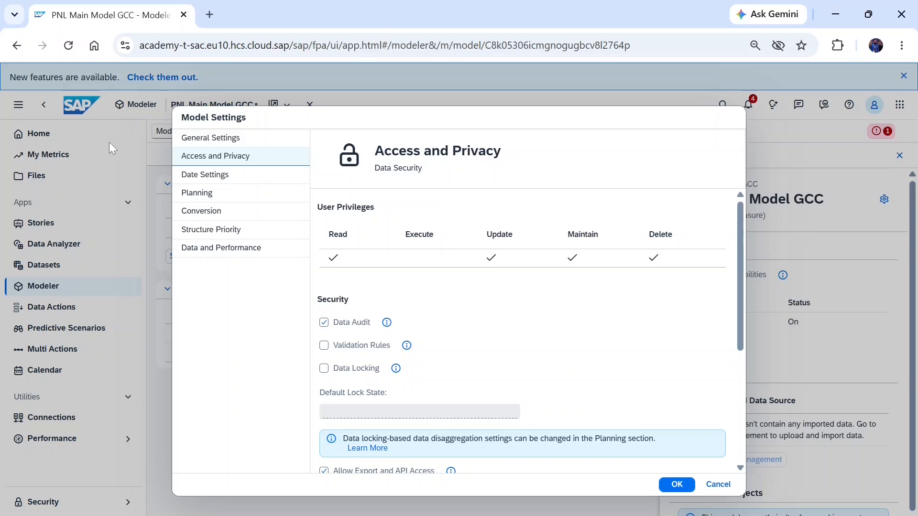
Step: Choose Month as the month or period name label in the model's date settings
click(214, 182)
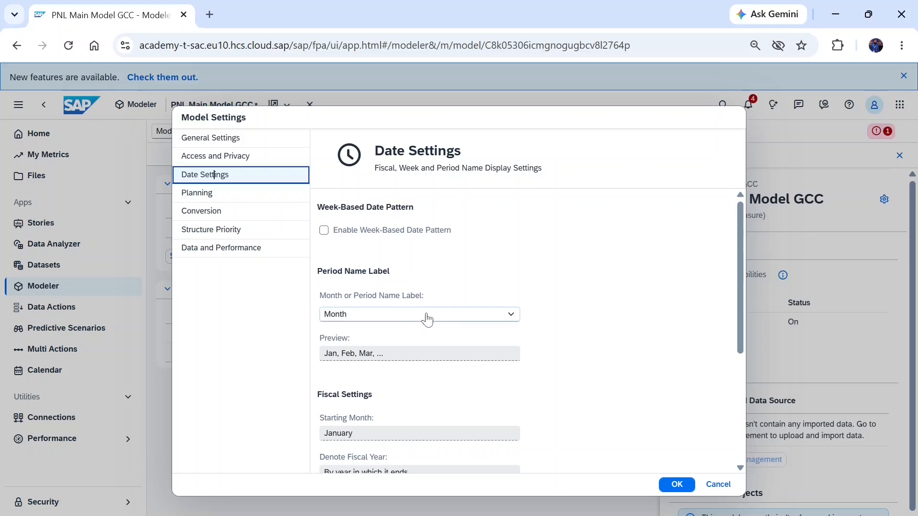
click(366, 316)
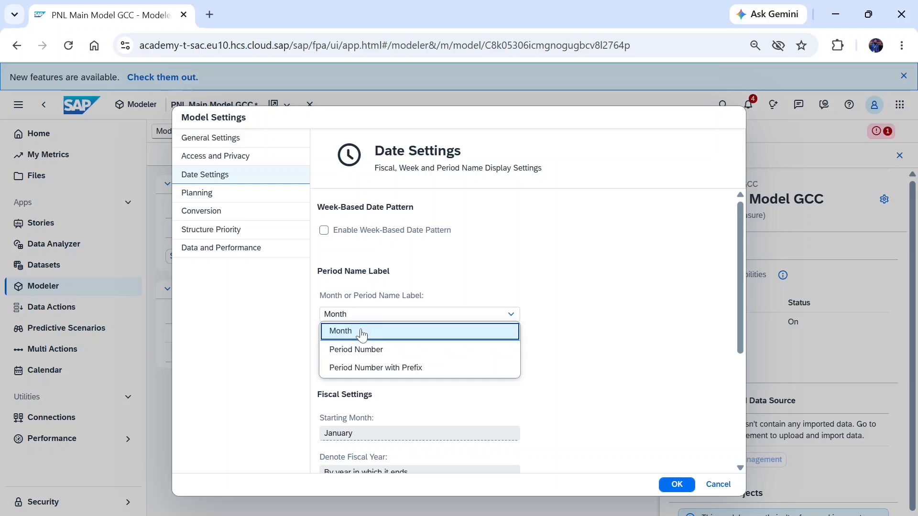
click(361, 332)
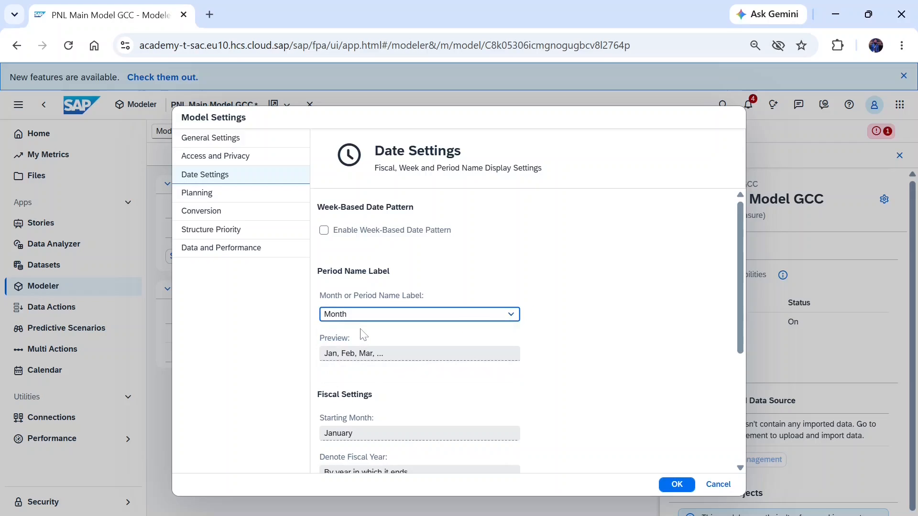
click(388, 354)
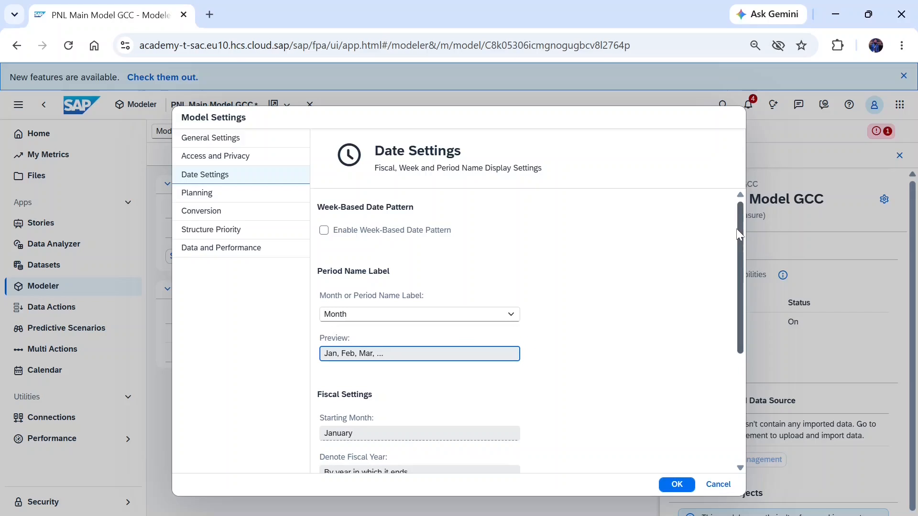
Step: Enable the fiscal year for the Date dimension and set its starting month to July
scroll(739, 234, down, 5)
click(532, 447)
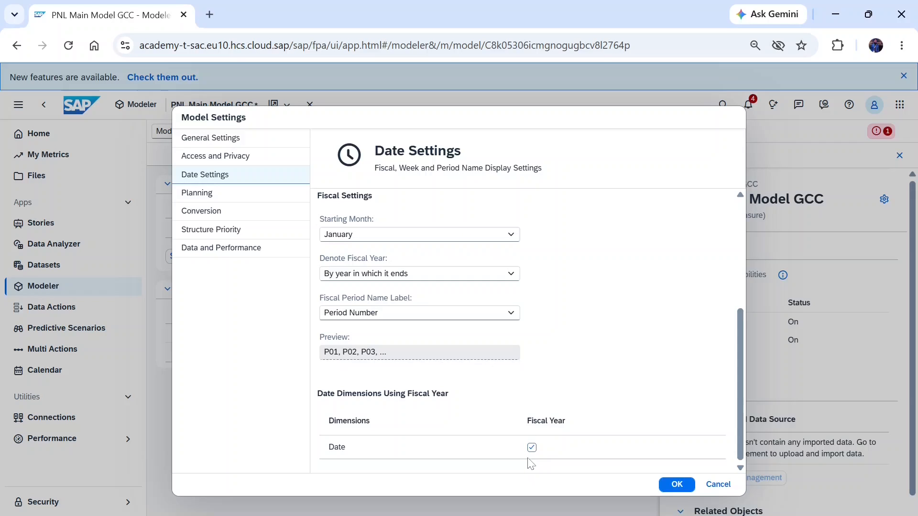
click(510, 234)
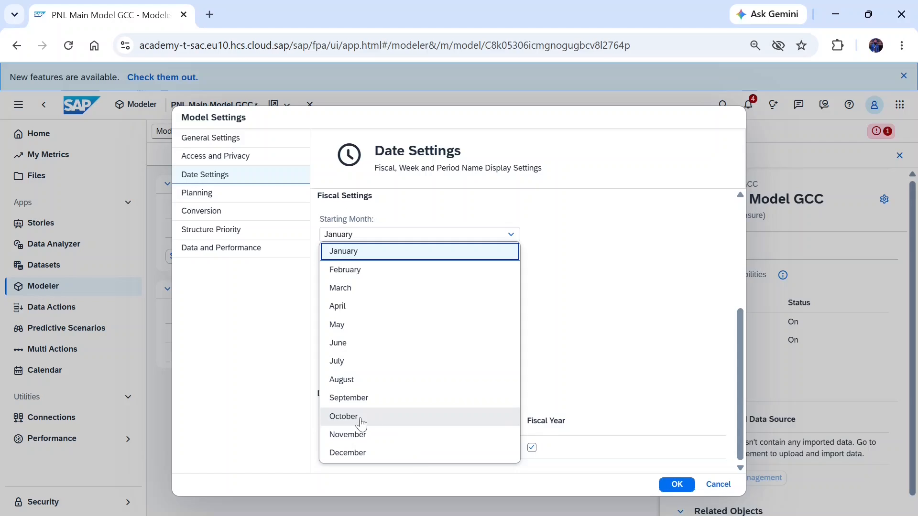
click(345, 365)
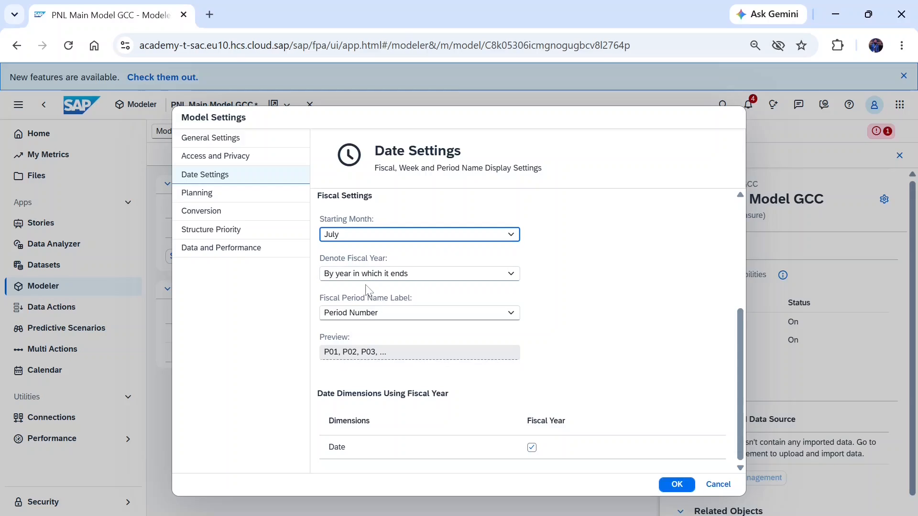
Step: Review the options for denoting the fiscal year and for the fiscal period name label
click(441, 275)
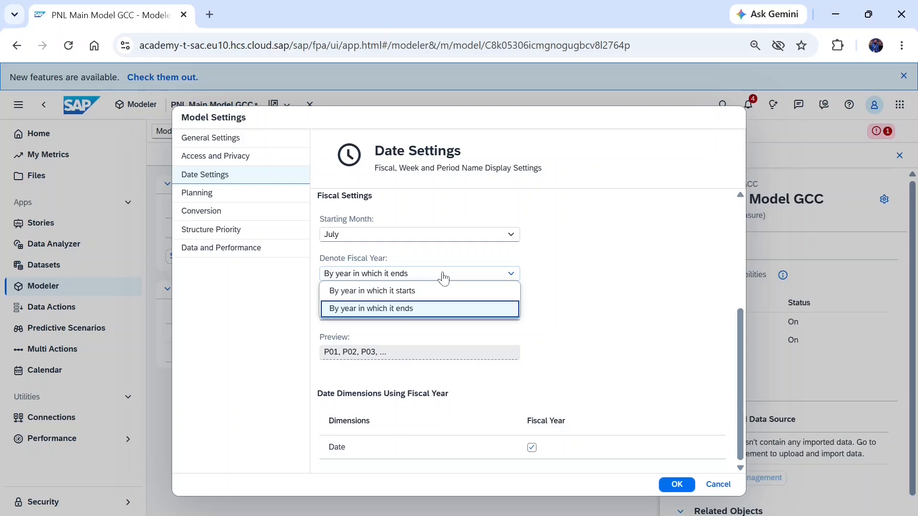
click(443, 275)
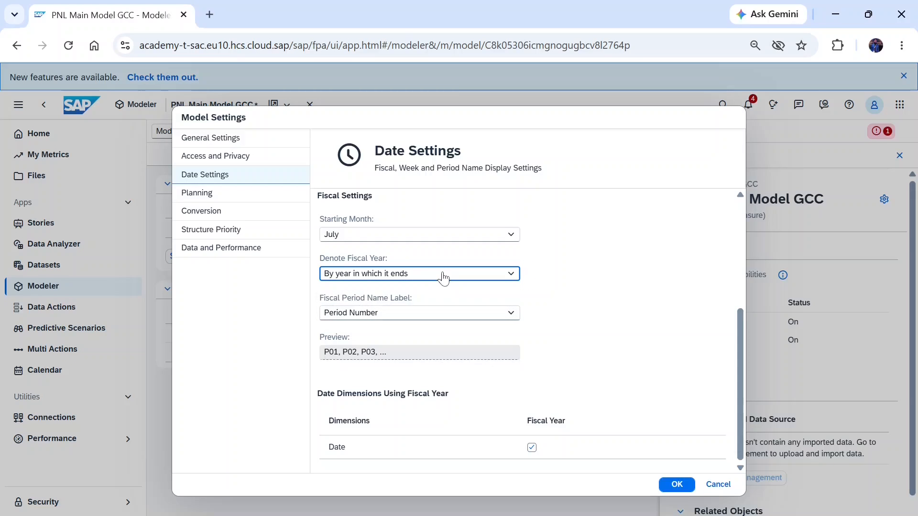
click(388, 316)
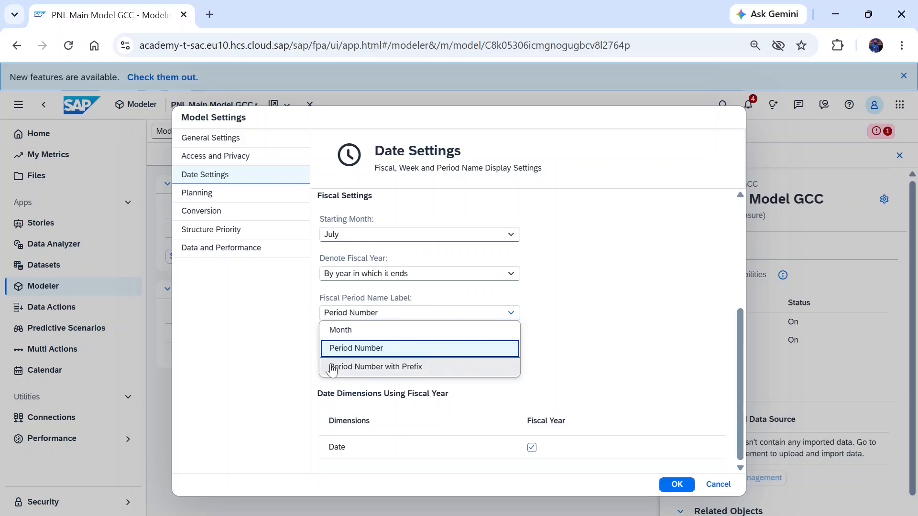
Step: Select Date as the date dimension used for planning in the model's planning settings
click(197, 194)
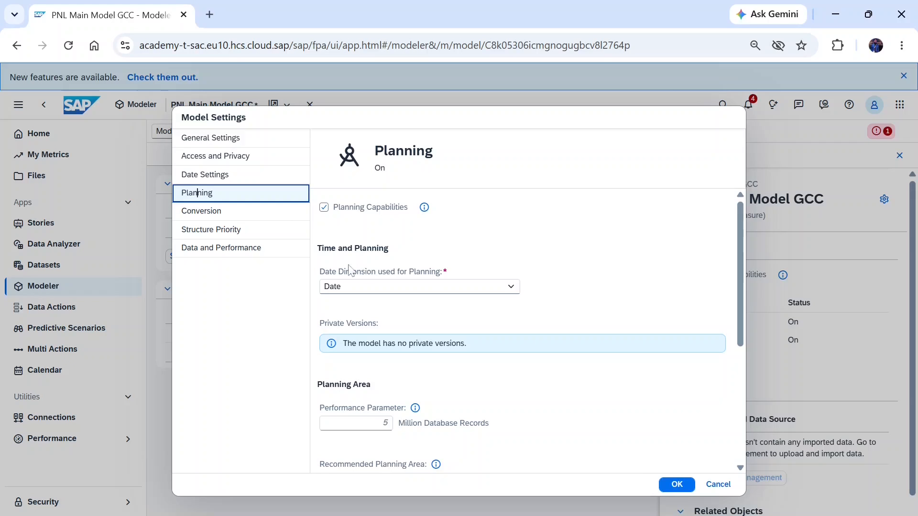
click(400, 290)
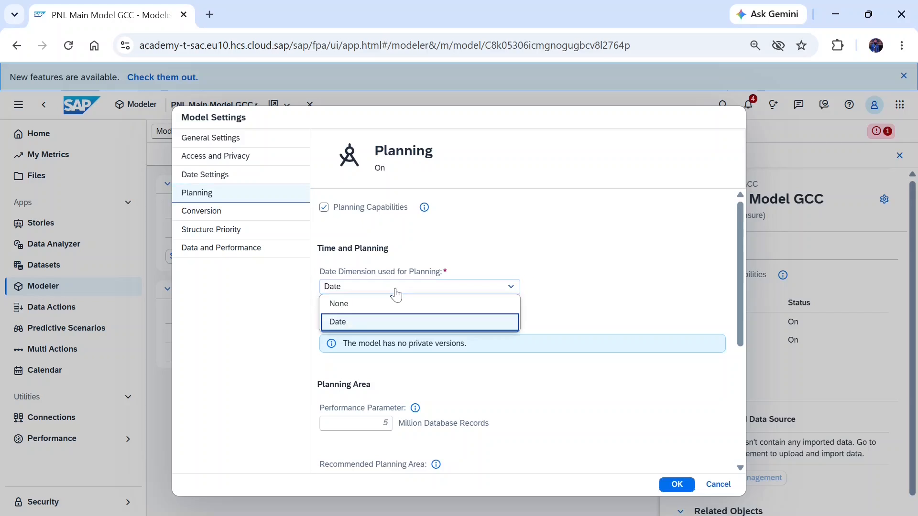
click(361, 320)
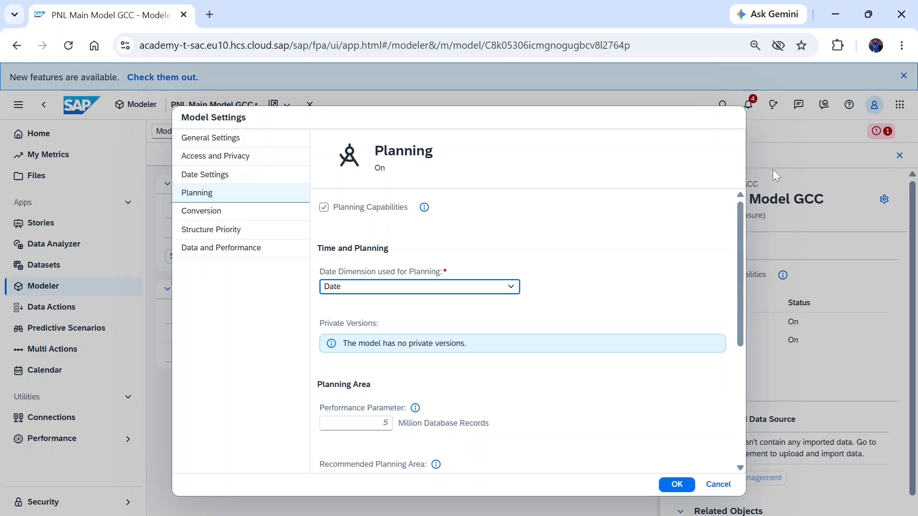
Step: Enable currency conversion with the PnL100_CCT rates table and the Date dimension, and apply the model settings
click(211, 216)
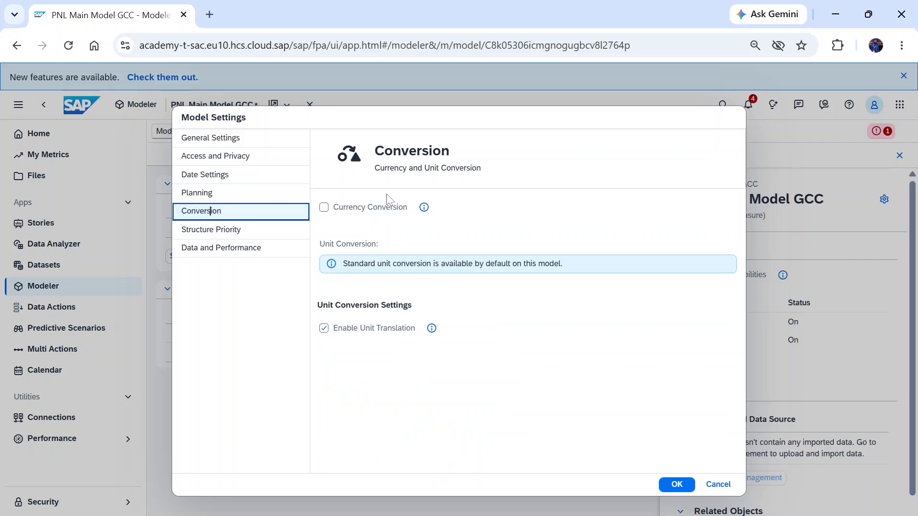
click(323, 208)
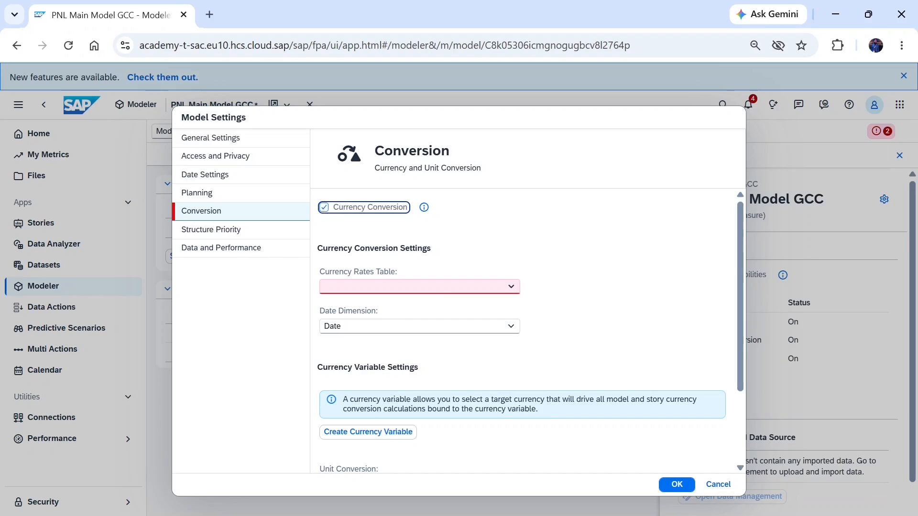
click(511, 293)
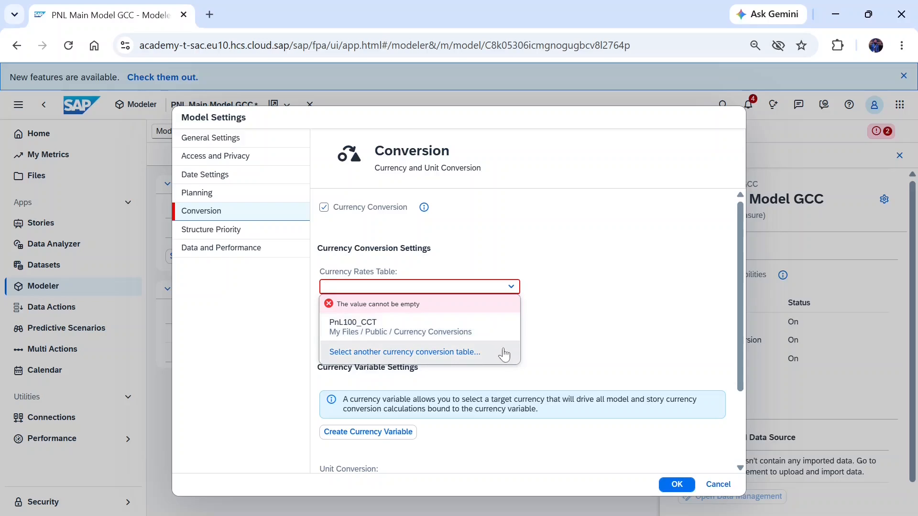
click(480, 331)
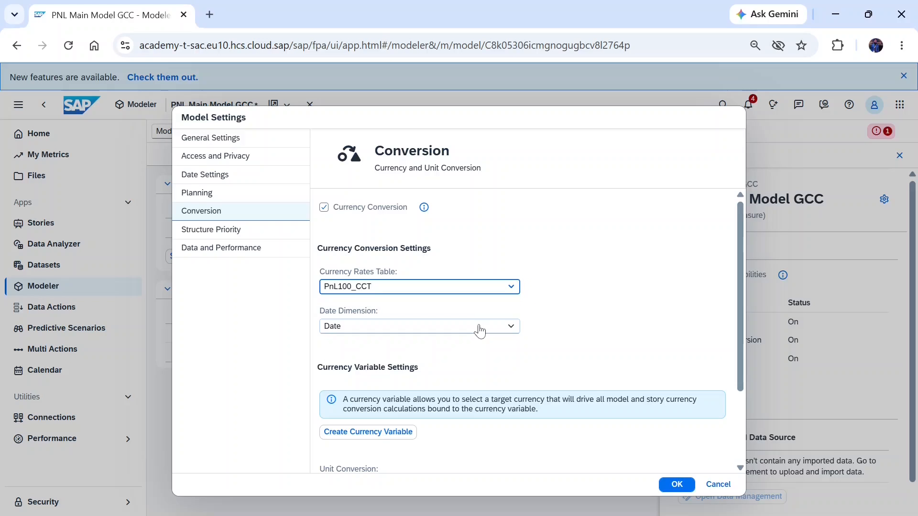
click(479, 331)
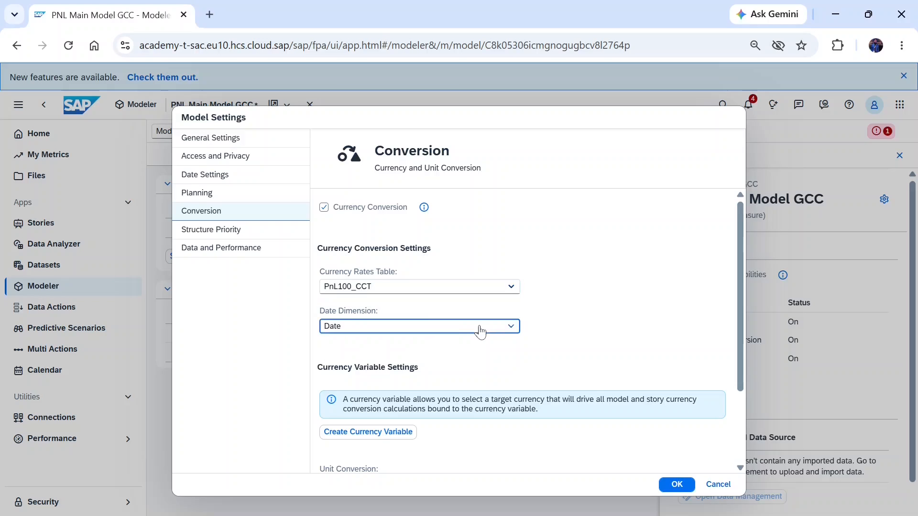
click(480, 329)
scroll(738, 231, down, 3)
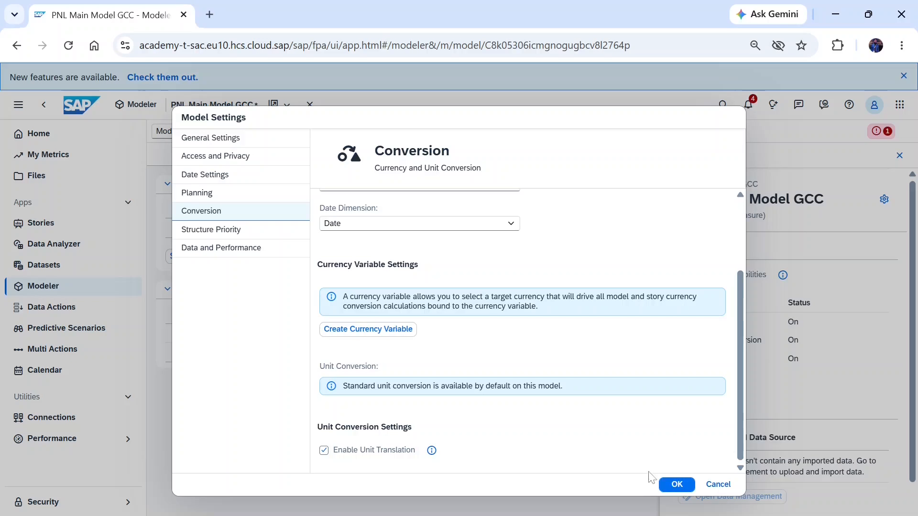
click(670, 484)
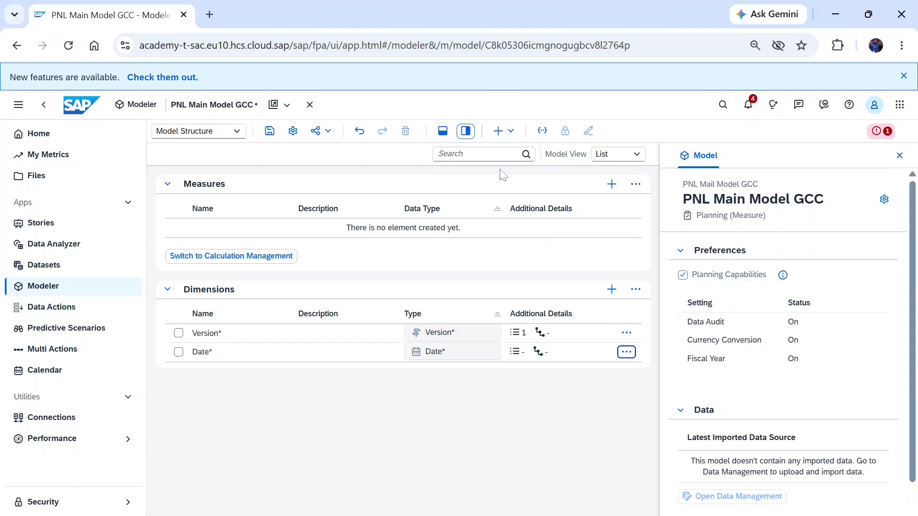
Step: Start a new dimension in the model and name it PNL_COA_GCC
click(506, 133)
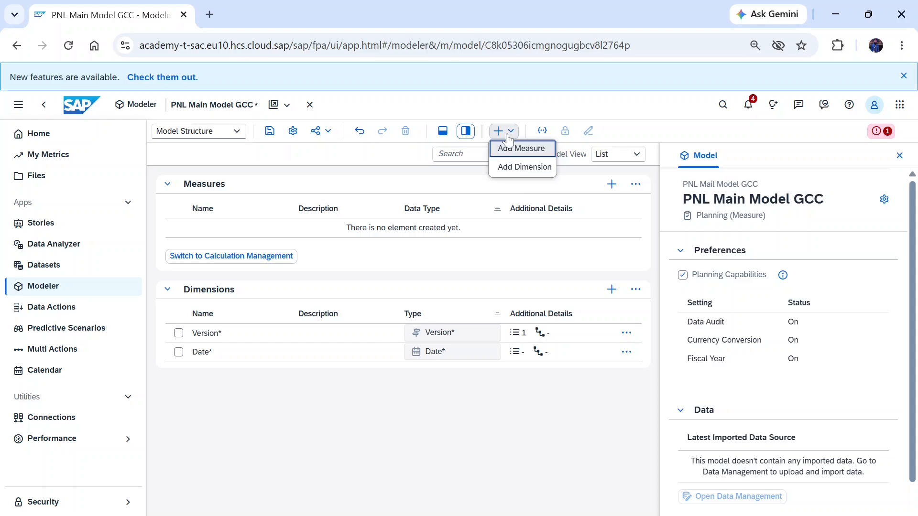
click(518, 169)
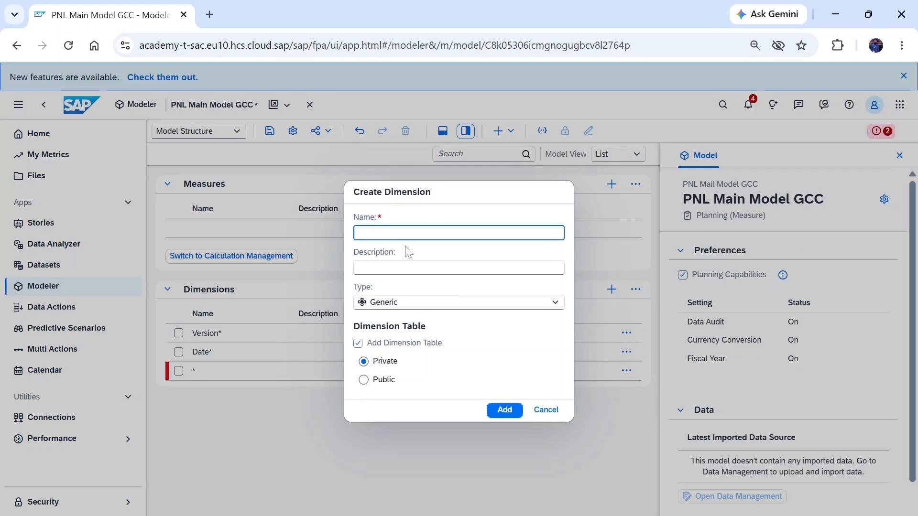
text(PNL)
text(COA_GV)
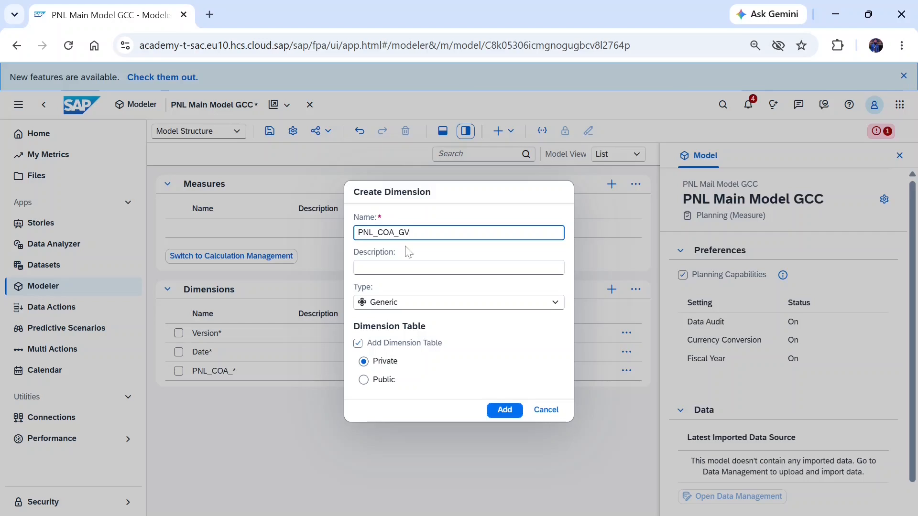
key(BackSpace)
key(BackSpace)
text(CC)
Step: Enter "PNL COA GCC" as the new dimension's description
key(Tab)
text(PNL _COA)
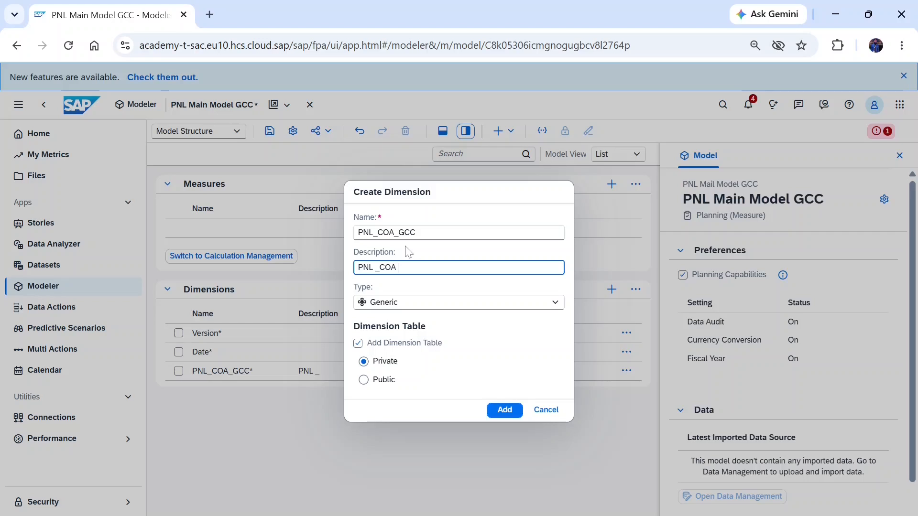
key(BackSpace)
key(BackSpace)
key(BackSpace)
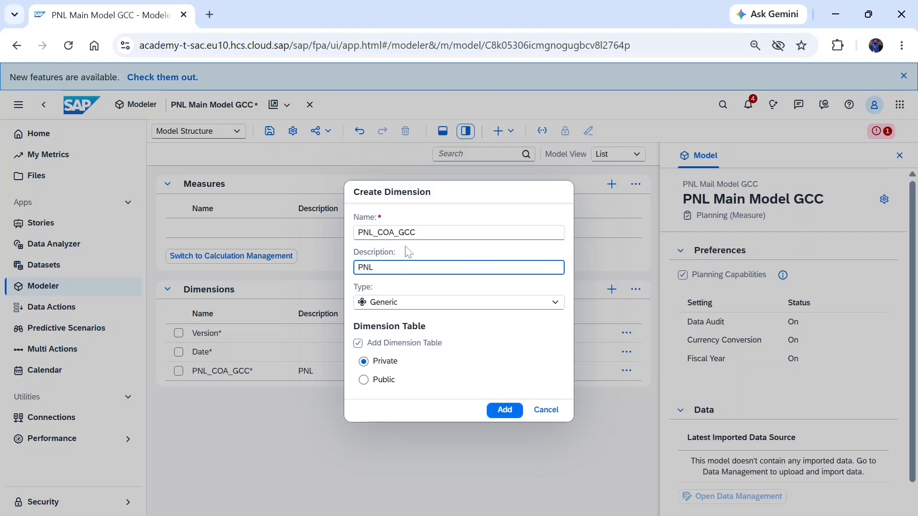
text(COA )
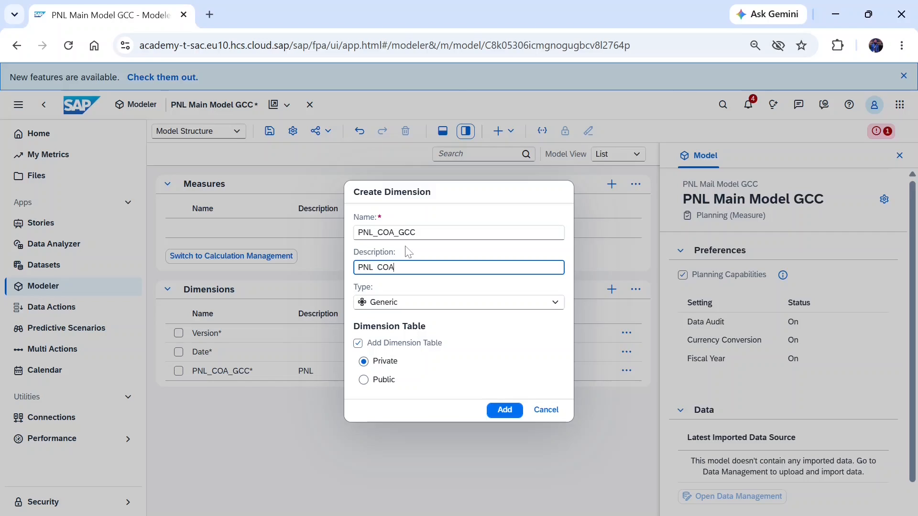
text(GCC)
Step: Set the dimension type to Account with a private dimension table and add it to the model
click(397, 305)
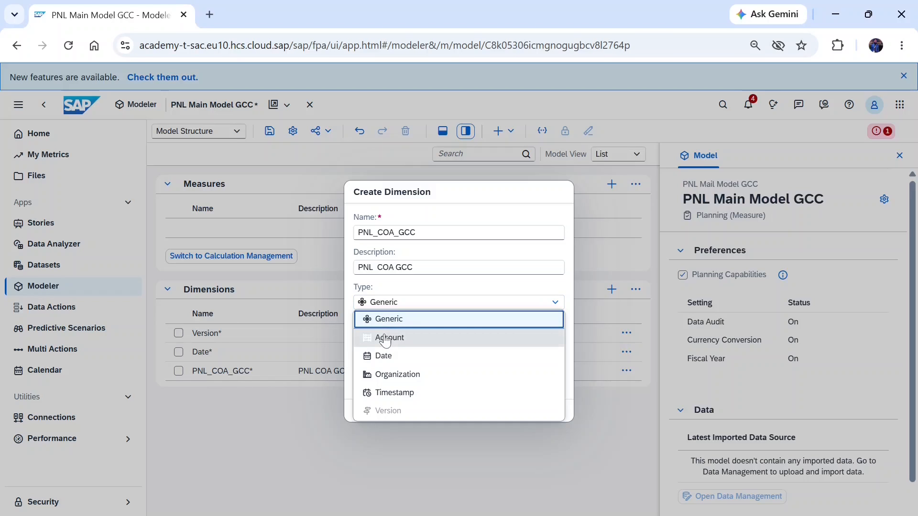
click(387, 341)
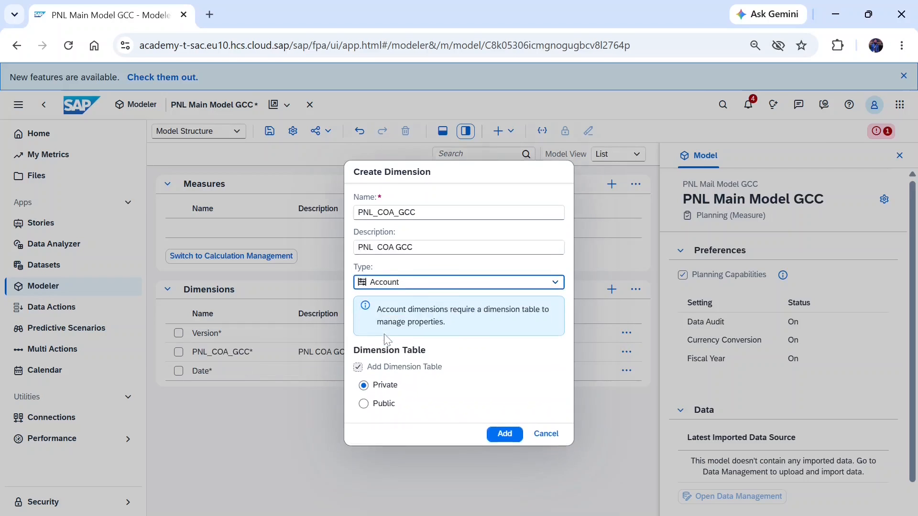
click(364, 384)
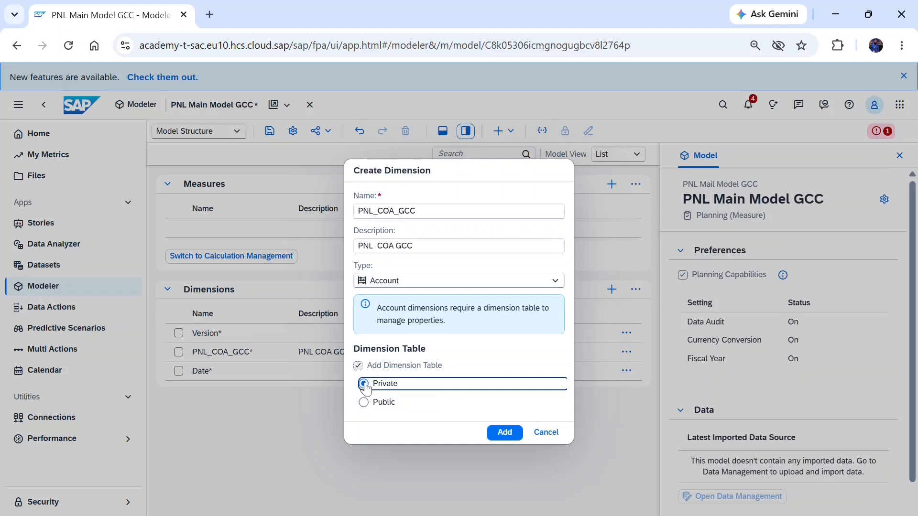
click(362, 367)
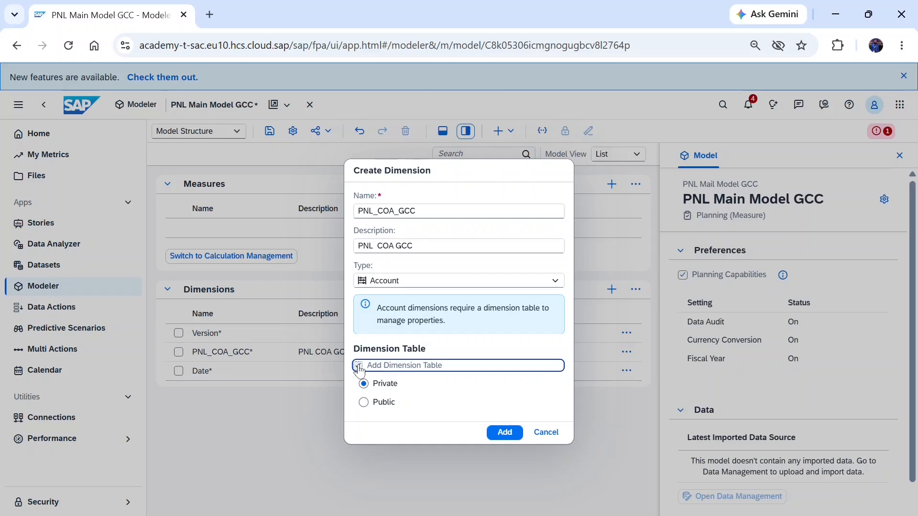
click(506, 433)
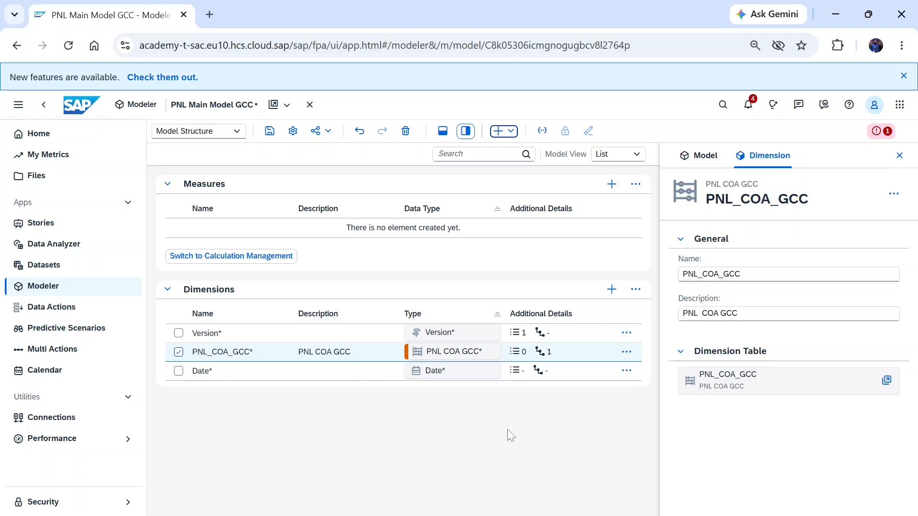
click(626, 353)
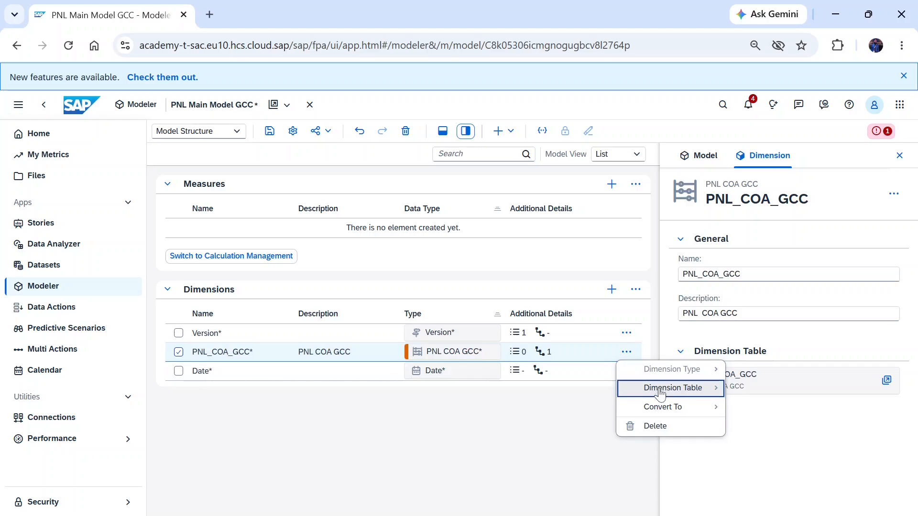
mouse_move(669, 388)
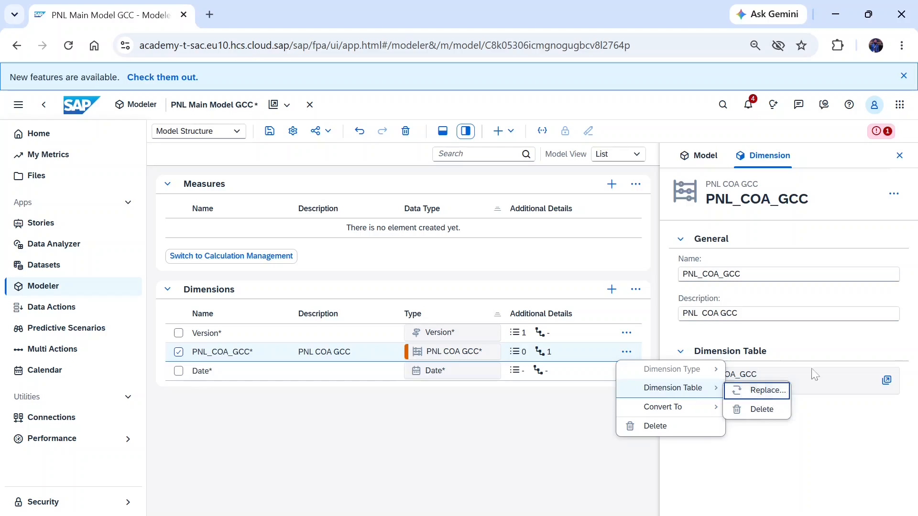
click(851, 345)
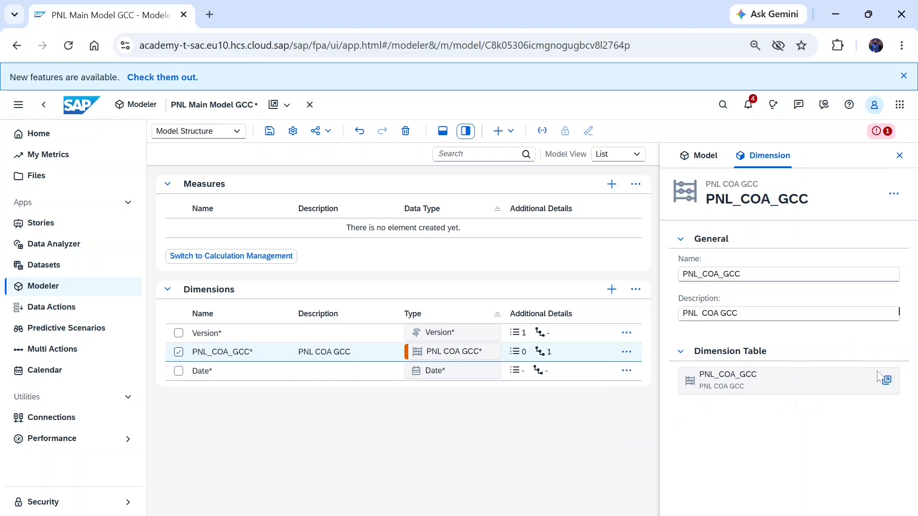
Step: Open the PNL_COA_GCC dimension table and make the value optional for its parent-child hierarchy
click(886, 382)
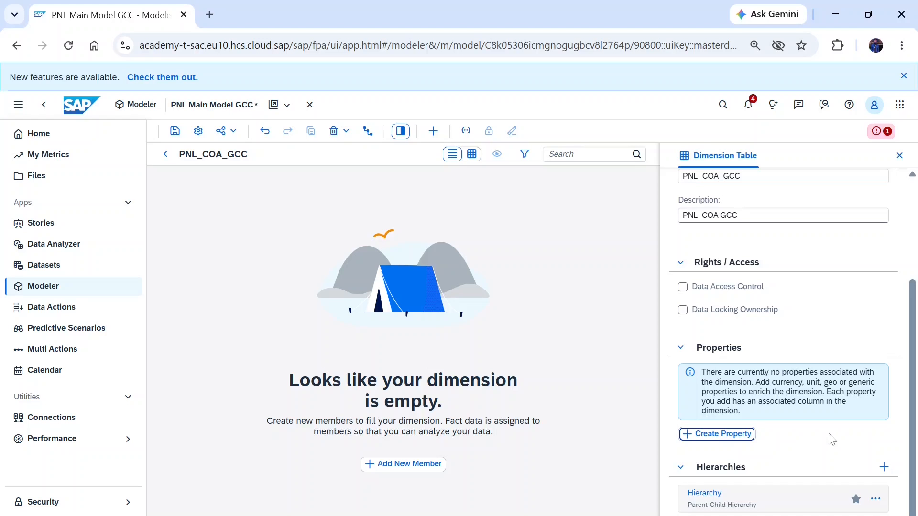
click(875, 499)
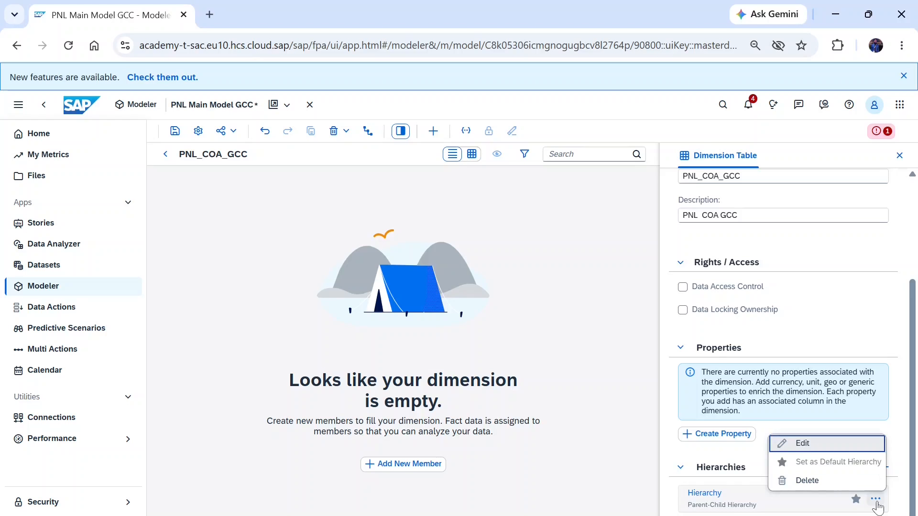
click(834, 443)
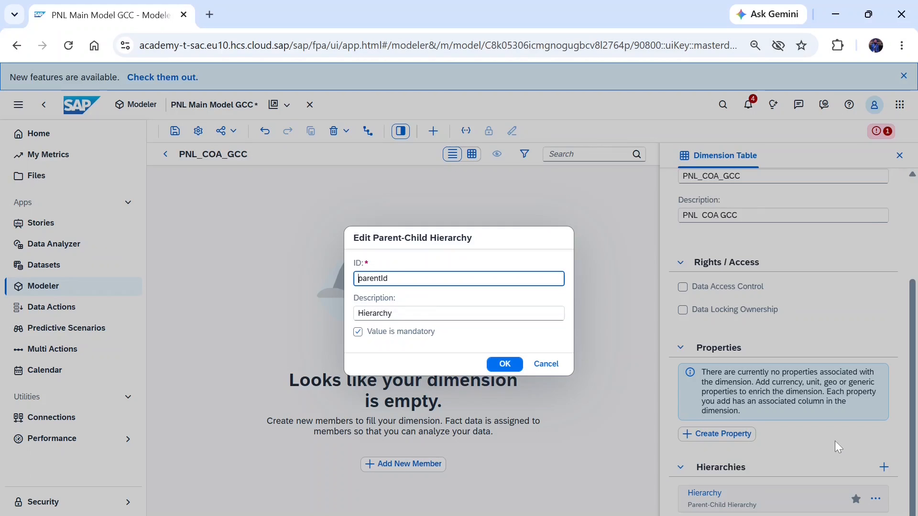
click(357, 331)
click(358, 332)
click(358, 332)
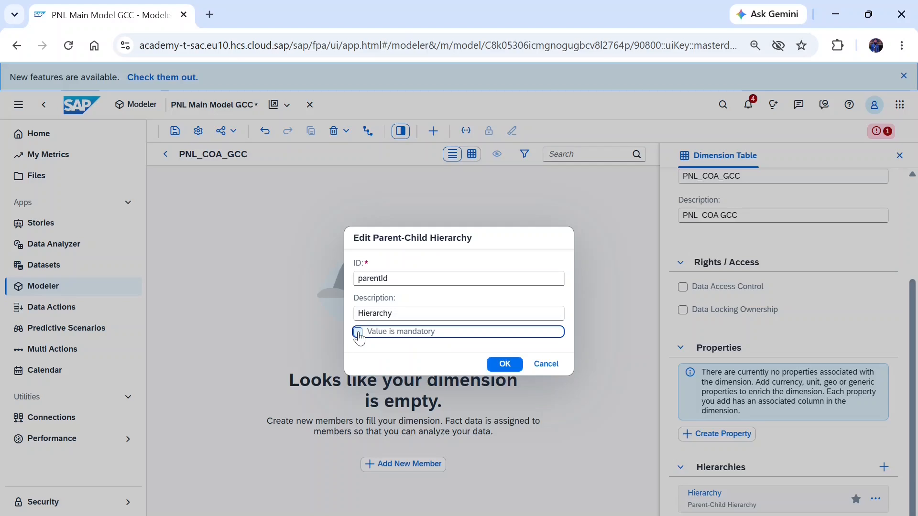
click(506, 366)
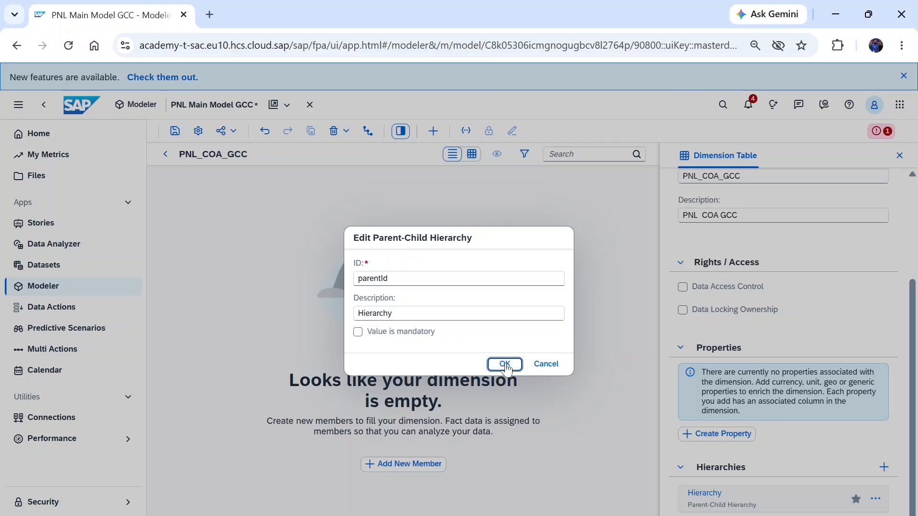
Step: Add a new member to the PNL_COA_GCC dimension with the member ID PL01
click(401, 464)
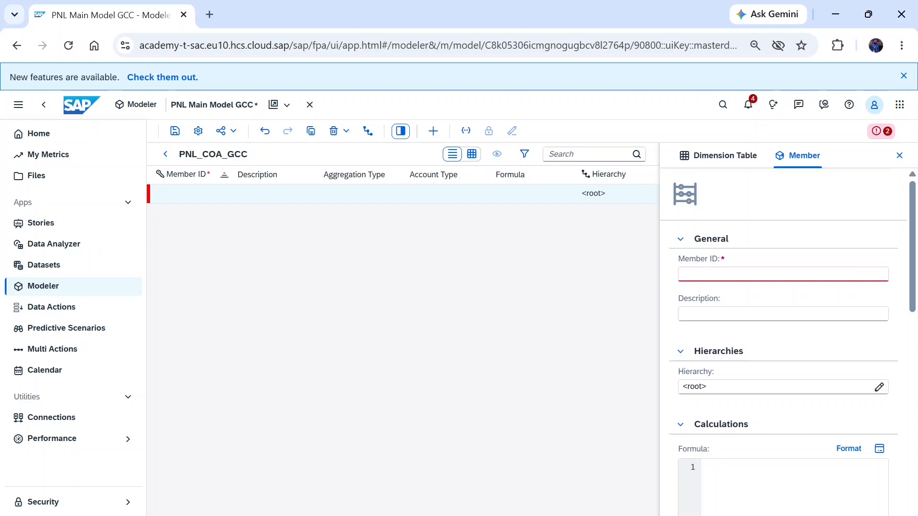
click(783, 274)
text(pnl)
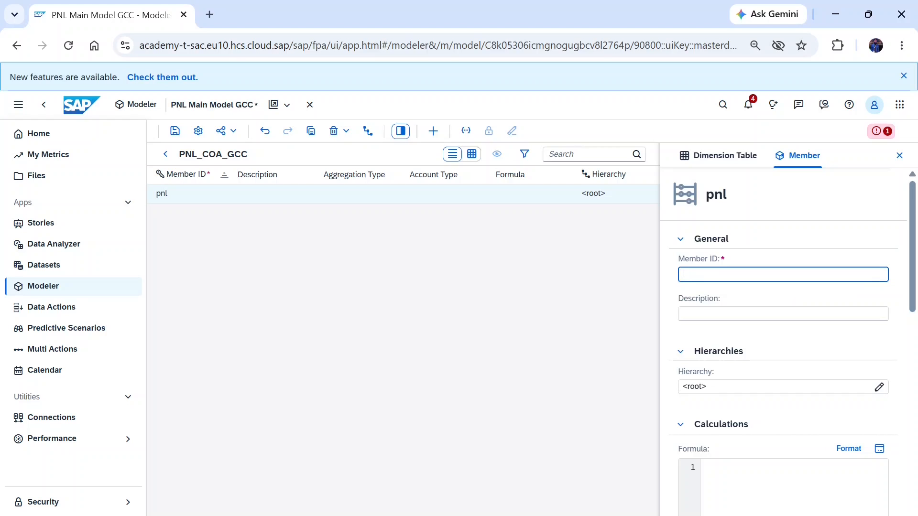
text(PL01)
click(783, 314)
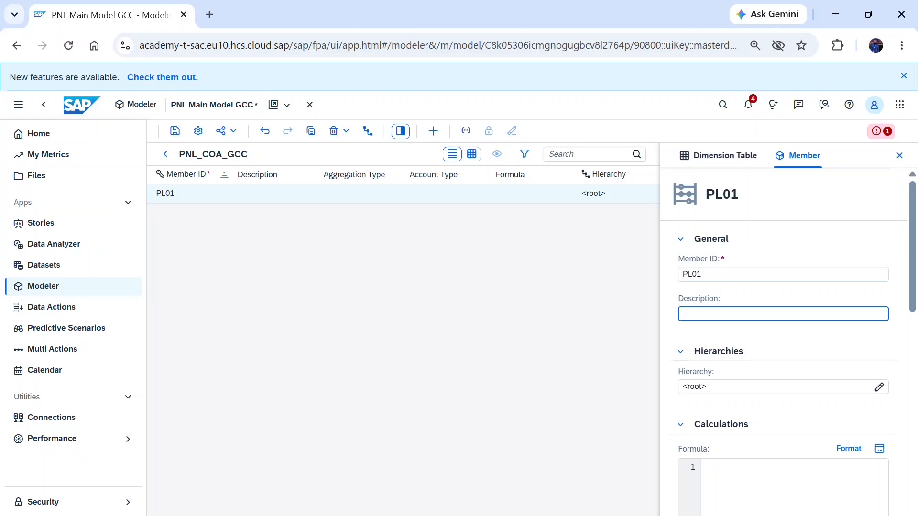
Step: Enter "gross sales" as the description of member PL01 and keep <root> as its hierarchy parent
text(g)
key(BackSpace)
text(g)
key(BackSpace)
text(gross sales)
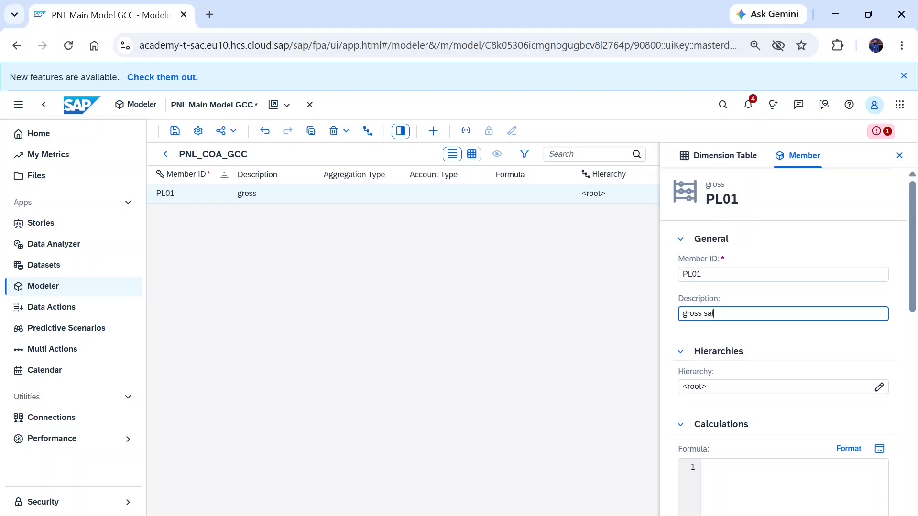
click(880, 388)
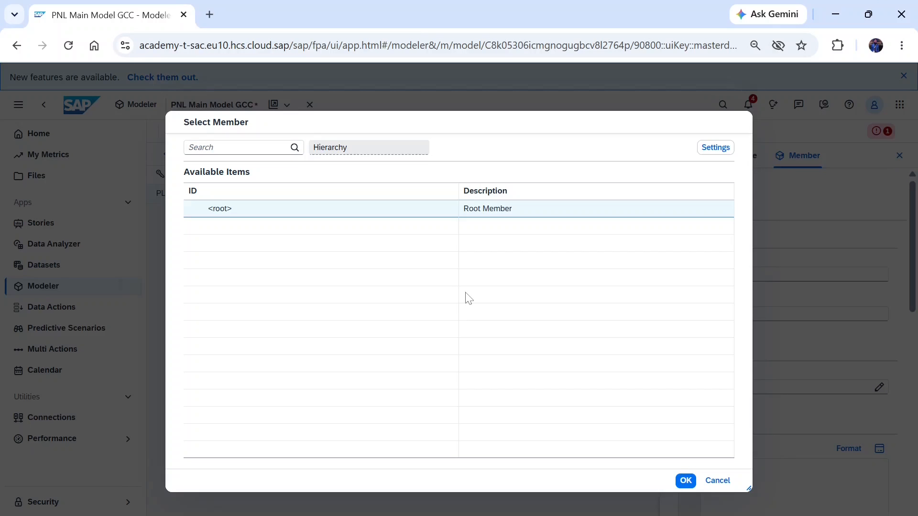
click(685, 480)
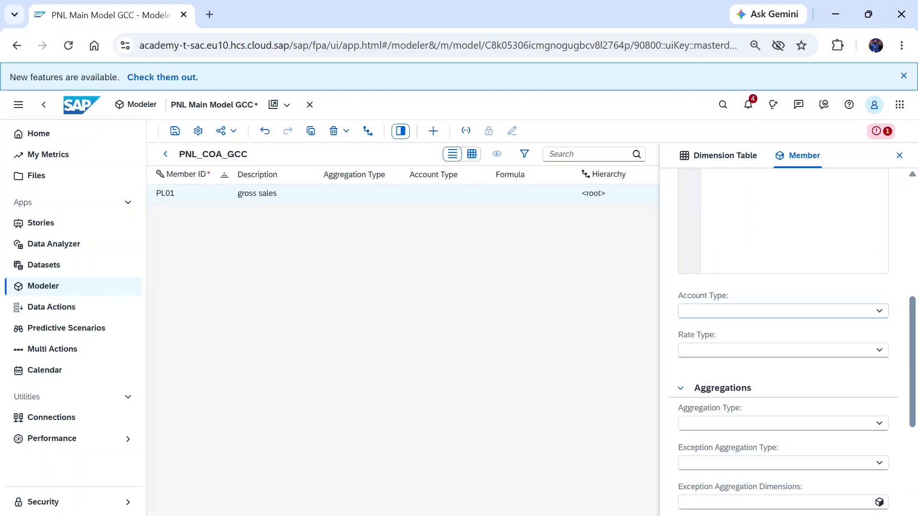
Step: Set the account type of member PL01 to INC and open its aggregation type choices
click(880, 311)
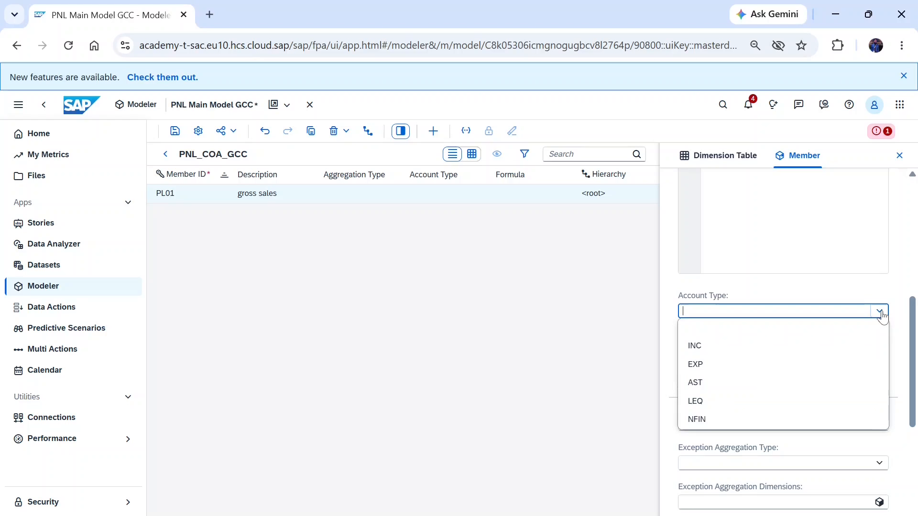
click(709, 351)
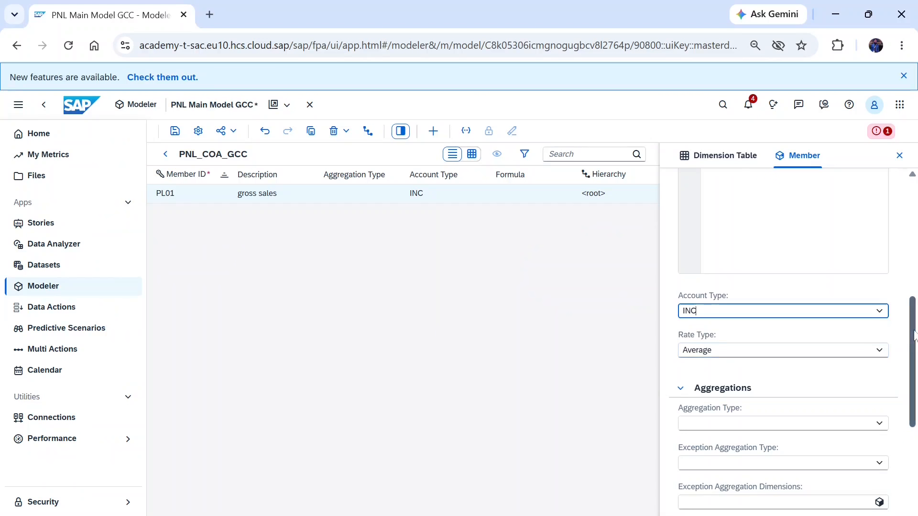
click(784, 424)
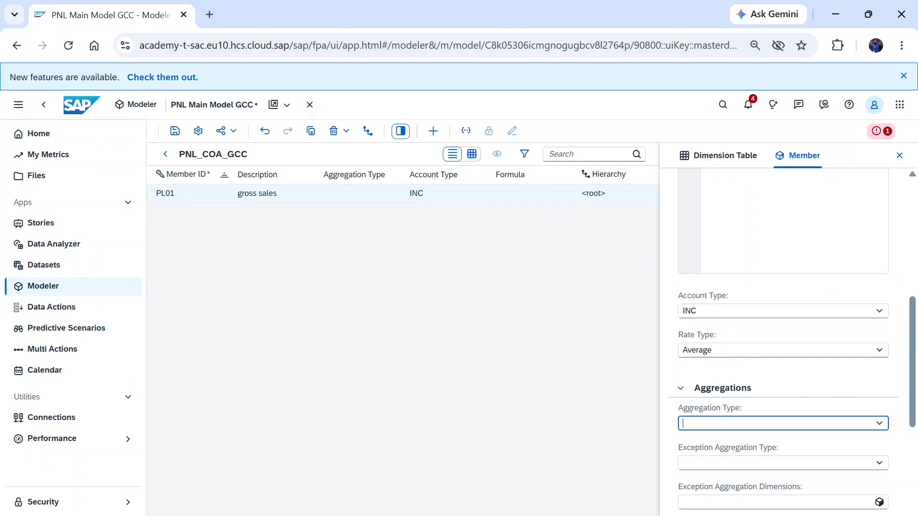
click(878, 424)
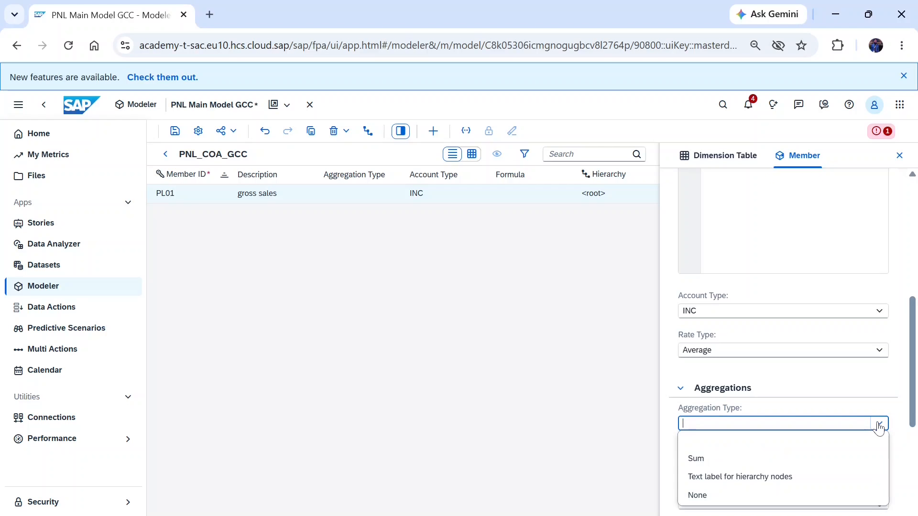
Step: Switch to the SAC Workshop workbook in Excel and examine the Net Income and Operating Income nodes on the TREE sheet
key(alt+Tab)
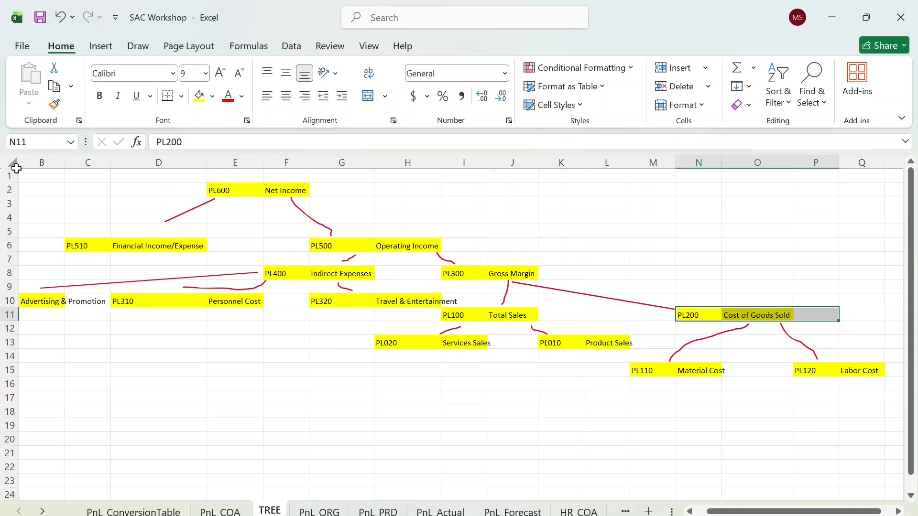
click(279, 206)
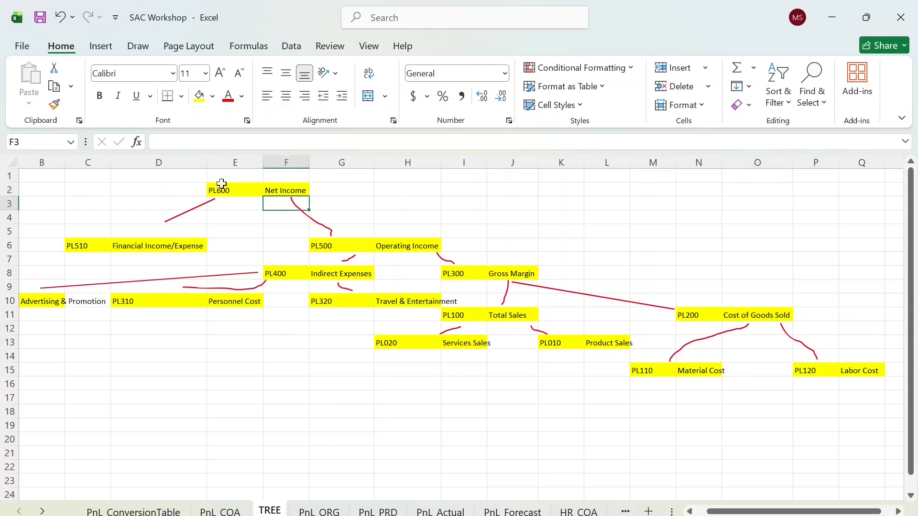
drag(189, 188, 312, 191)
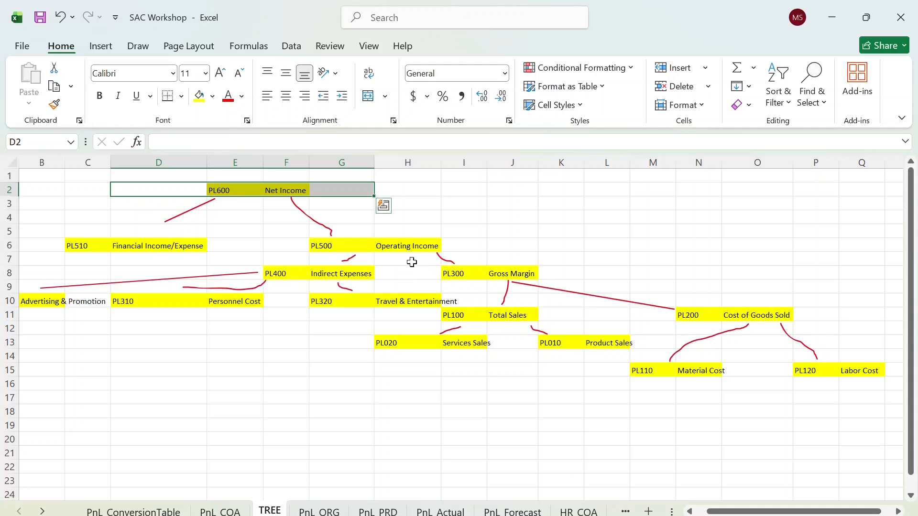
click(406, 243)
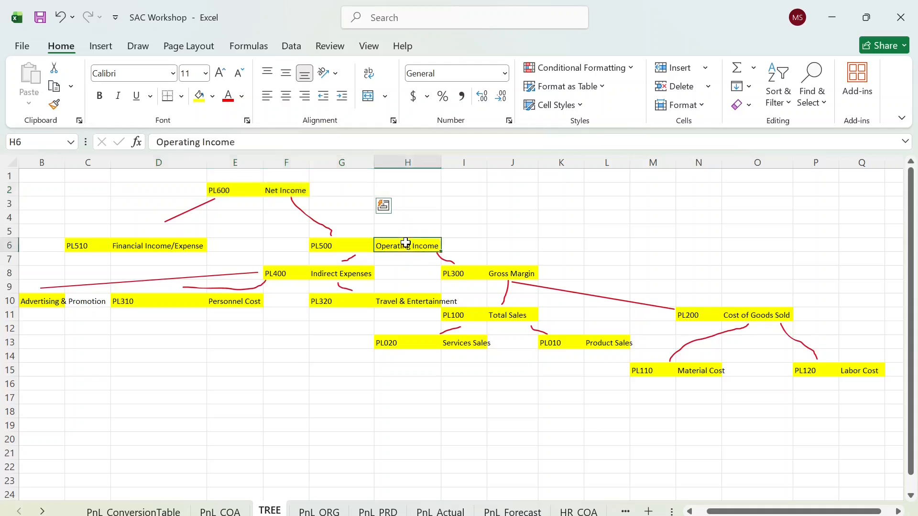